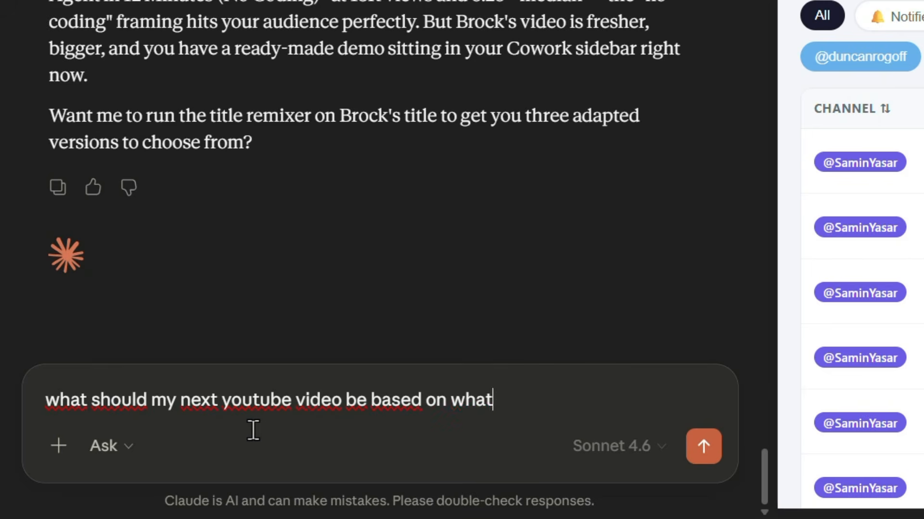
# Write chat prompts asking what the next YouTube video should be based on competitors and how to improve email open and click rates
pyautogui.write('ight now')
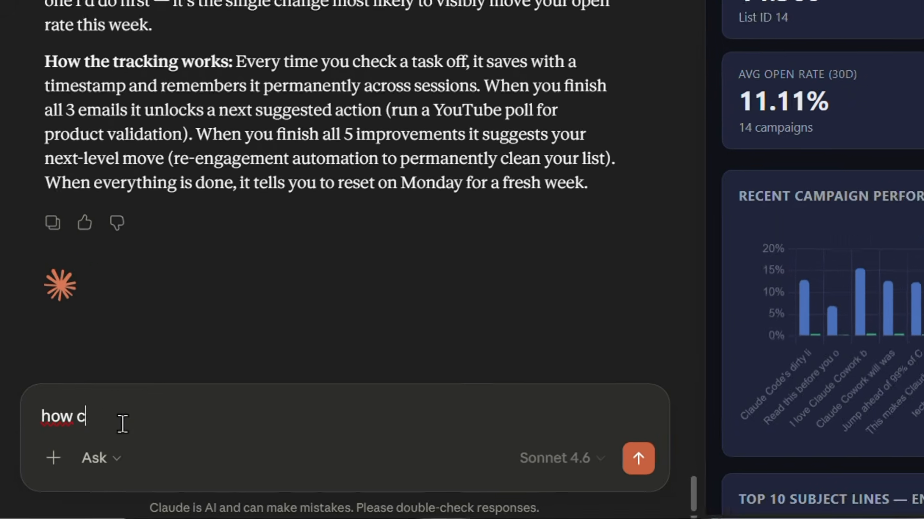
pyautogui.write('an I improve my email open and click rates fo')
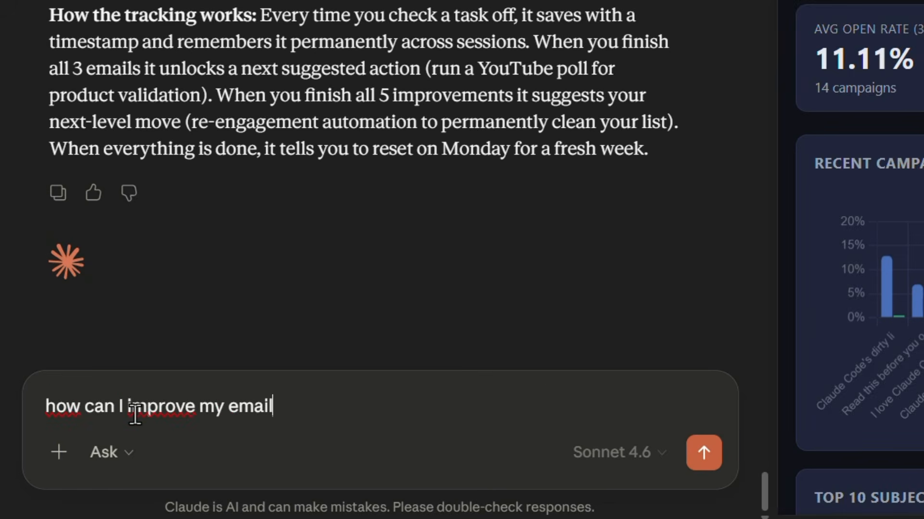
pyautogui.write('r my cam')
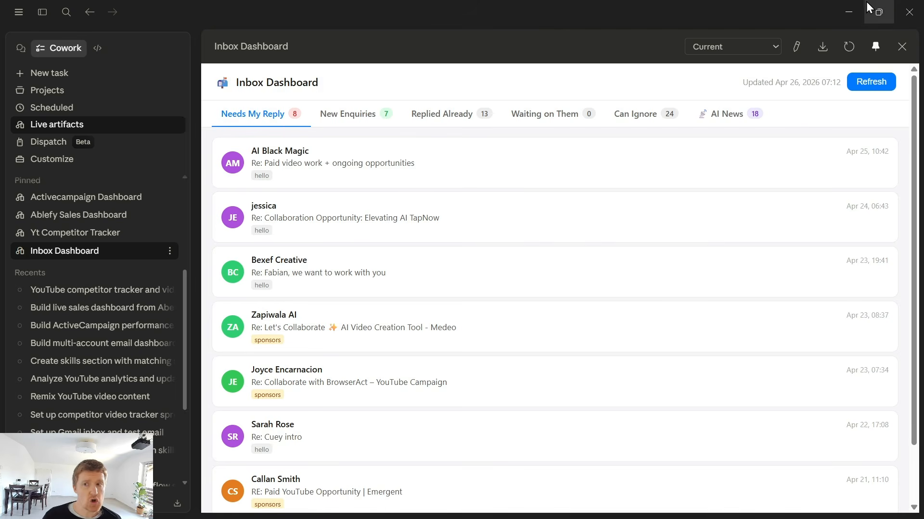
pyautogui.click(851, 11)
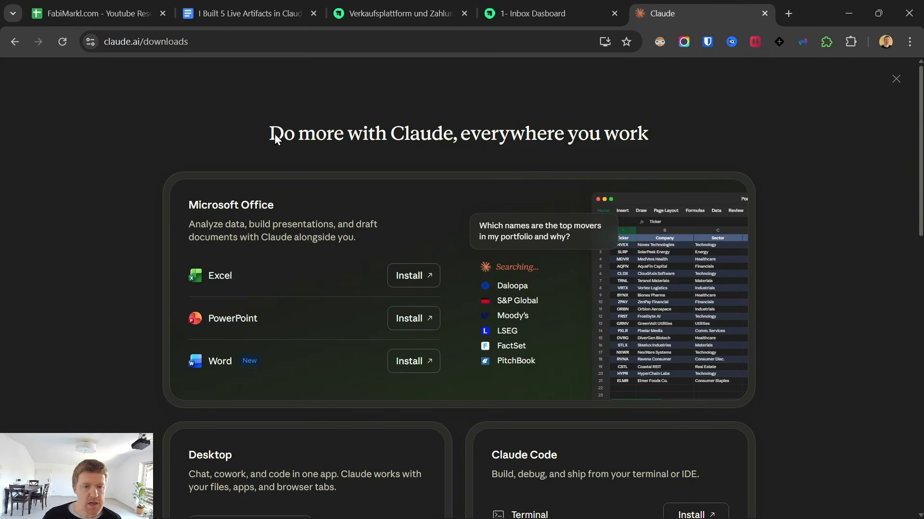
pyautogui.moveTo(271, 134); pyautogui.dragTo(813, 372)
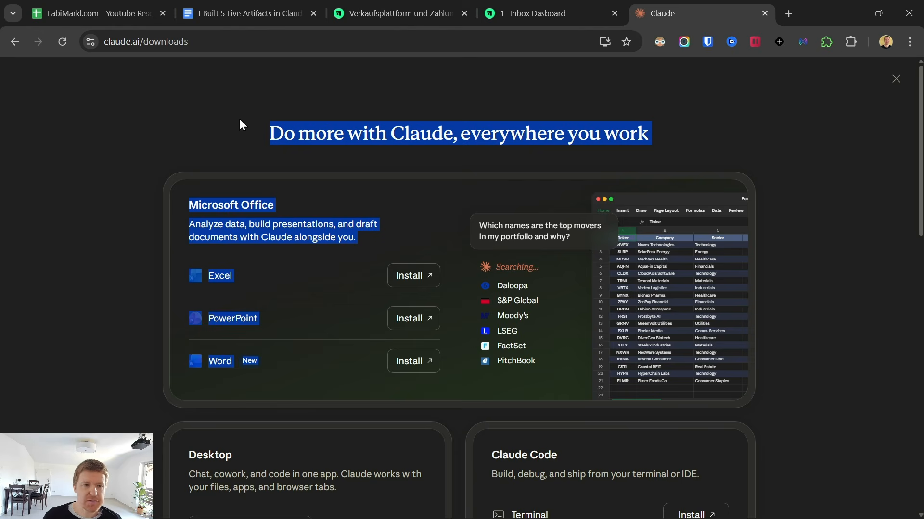
pyautogui.moveTo(215, 40); pyautogui.dragTo(103, 136)
pyautogui.click(103, 136)
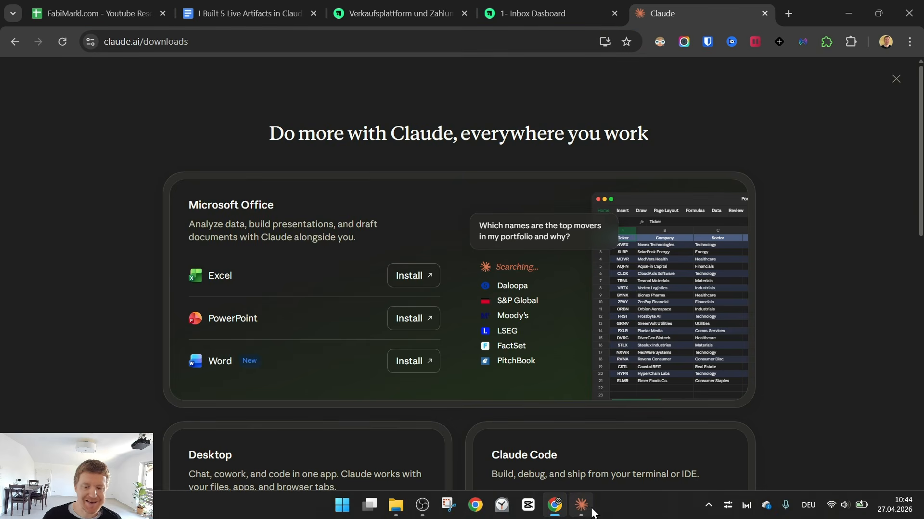
pyautogui.click(583, 506)
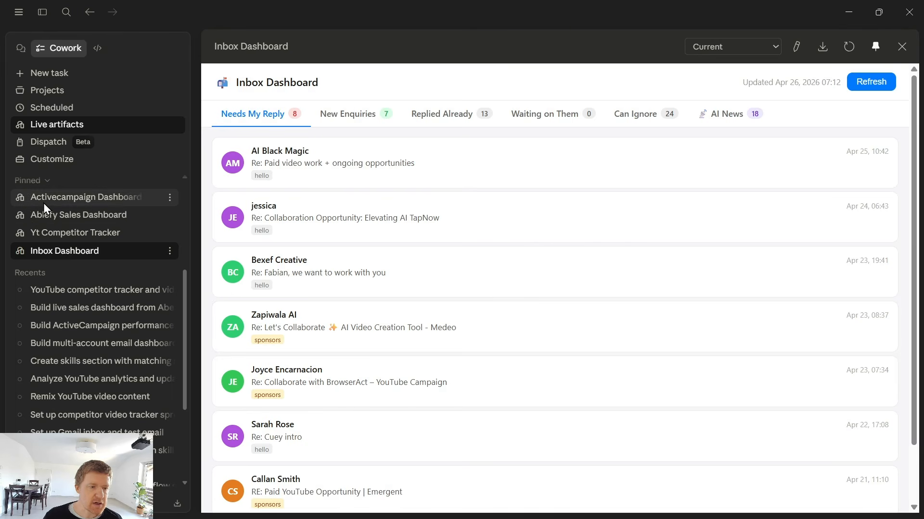
# Open the pinned Inbox Dashboard live artifact and browse its reply and AI News tabs
pyautogui.click(72, 249)
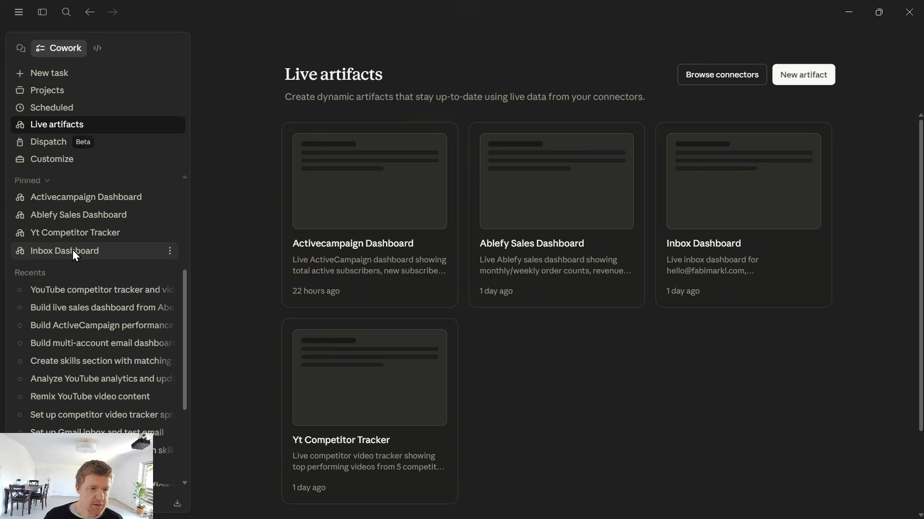
pyautogui.click(72, 249)
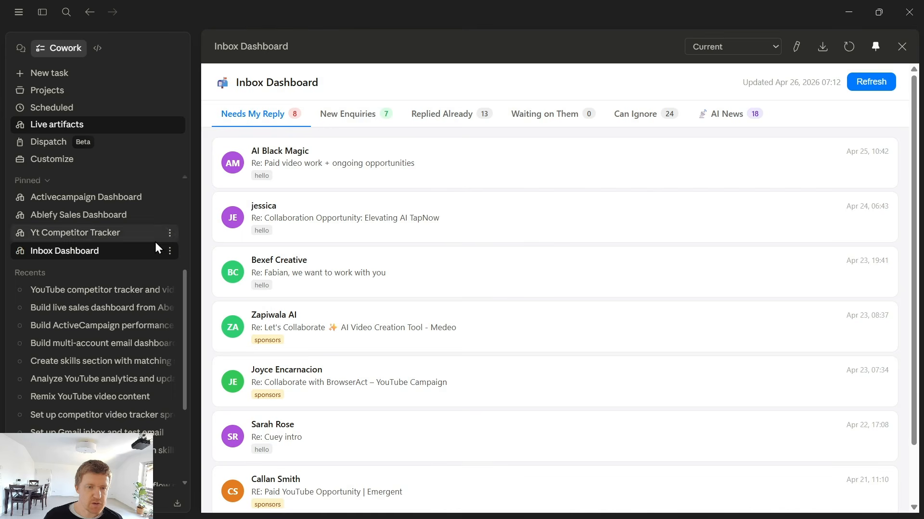
pyautogui.moveTo(239, 83); pyautogui.dragTo(610, 187)
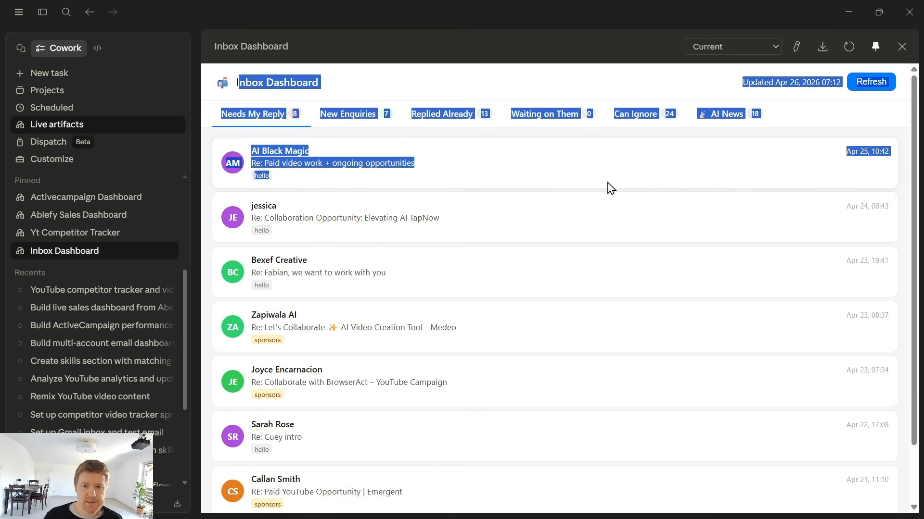
pyautogui.click(623, 152)
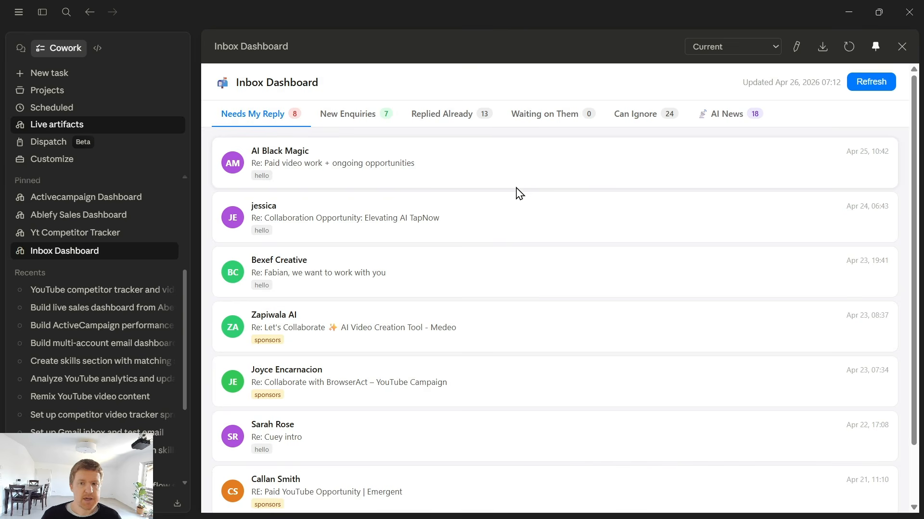
pyautogui.click(729, 115)
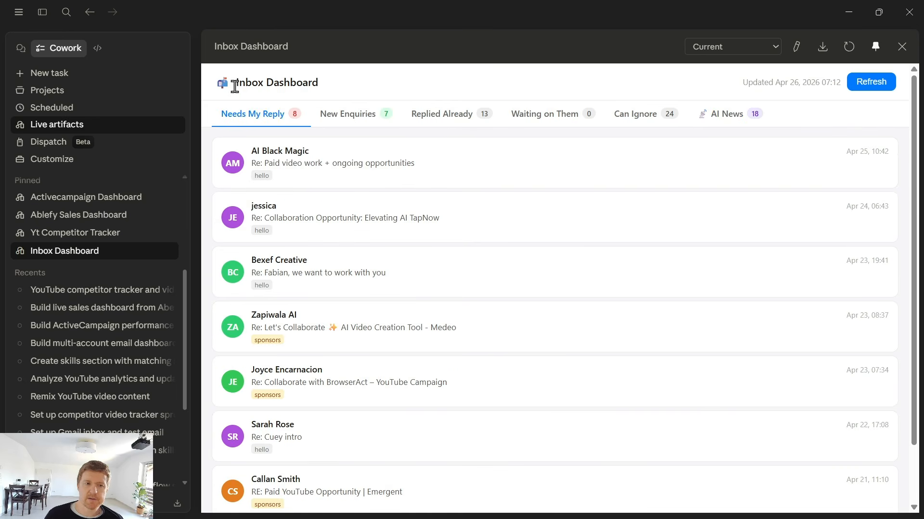
pyautogui.moveTo(234, 87); pyautogui.dragTo(398, 87)
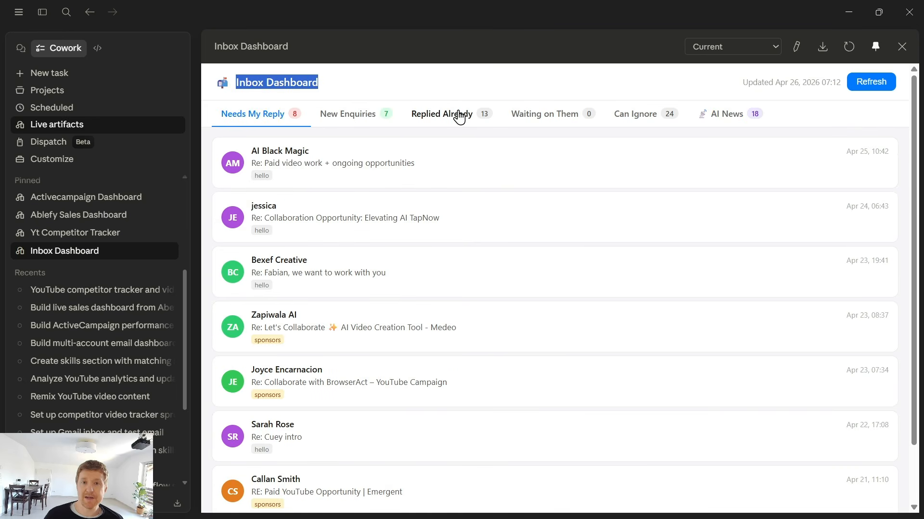
pyautogui.click(384, 94)
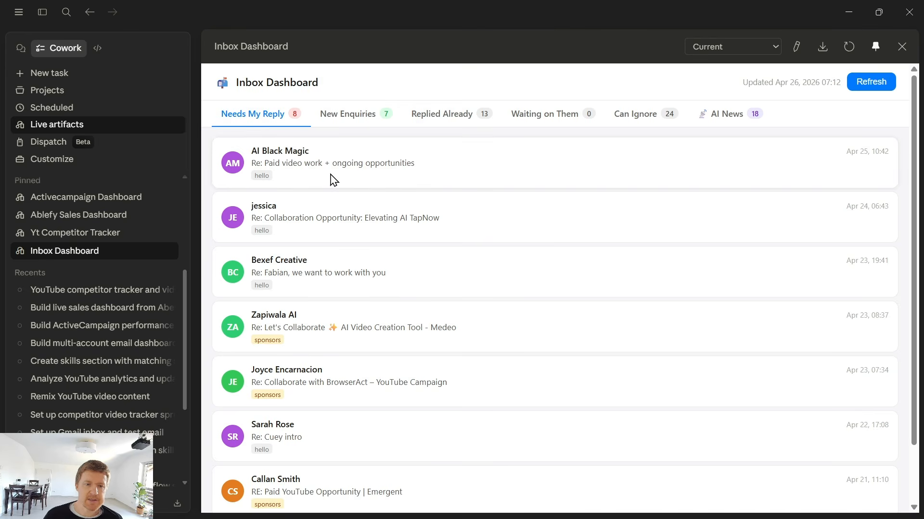
pyautogui.moveTo(256, 149); pyautogui.dragTo(547, 292)
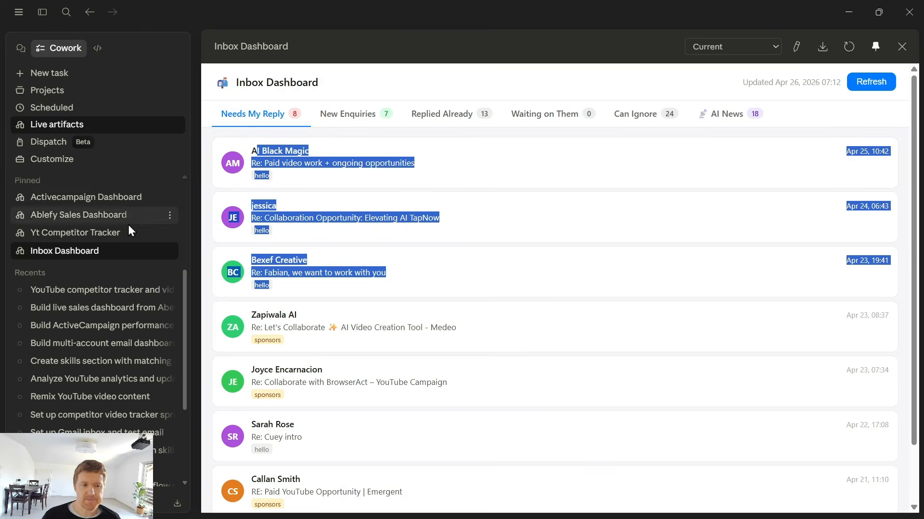
# Open the Yt Competitor Tracker artifact and examine its top videos and My Channel tab
pyautogui.click(79, 232)
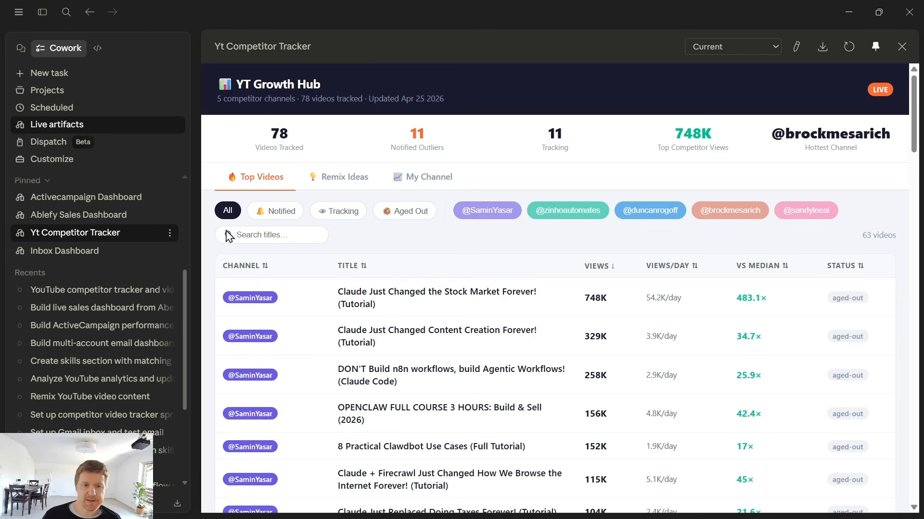
pyautogui.moveTo(255, 144); pyautogui.dragTo(555, 161)
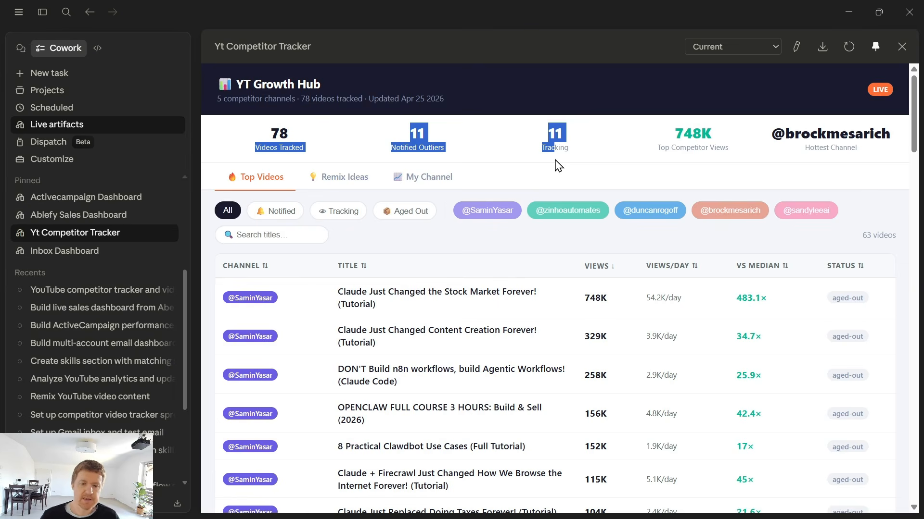
pyautogui.scroll(-10, 458, 115)
pyautogui.scroll(10, 452, 274)
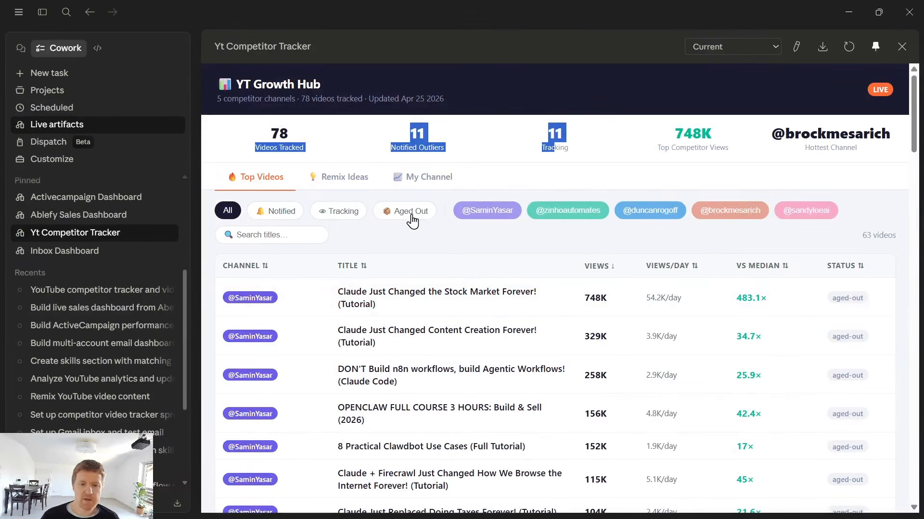
pyautogui.click(417, 180)
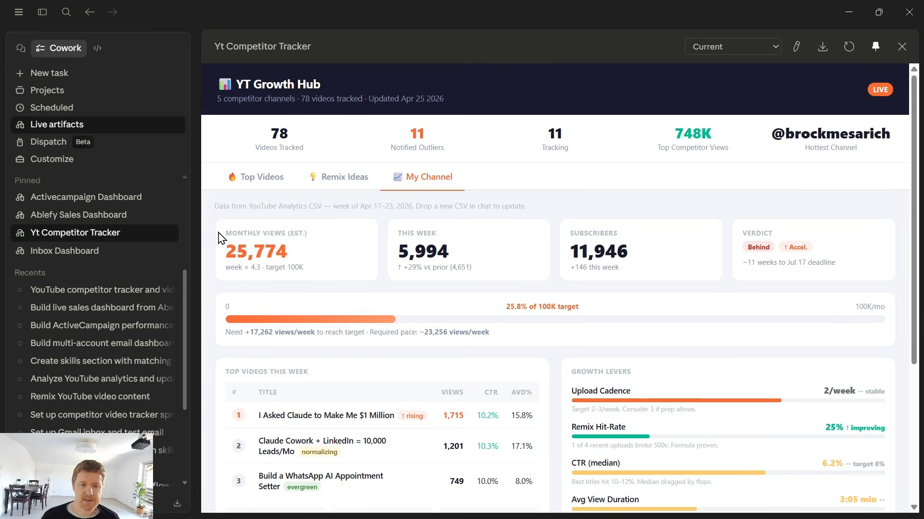
pyautogui.moveTo(220, 238); pyautogui.dragTo(646, 375)
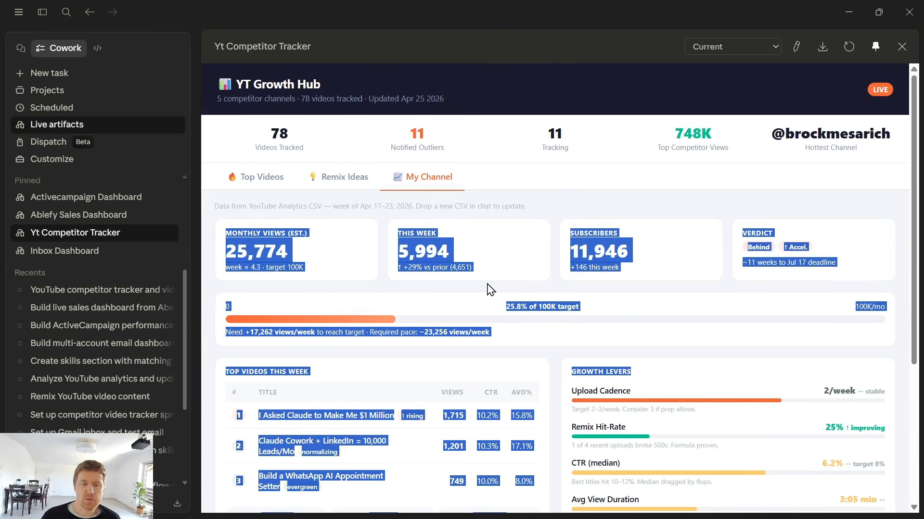
pyautogui.scroll(-2, 486, 302)
pyautogui.scroll(2, 486, 302)
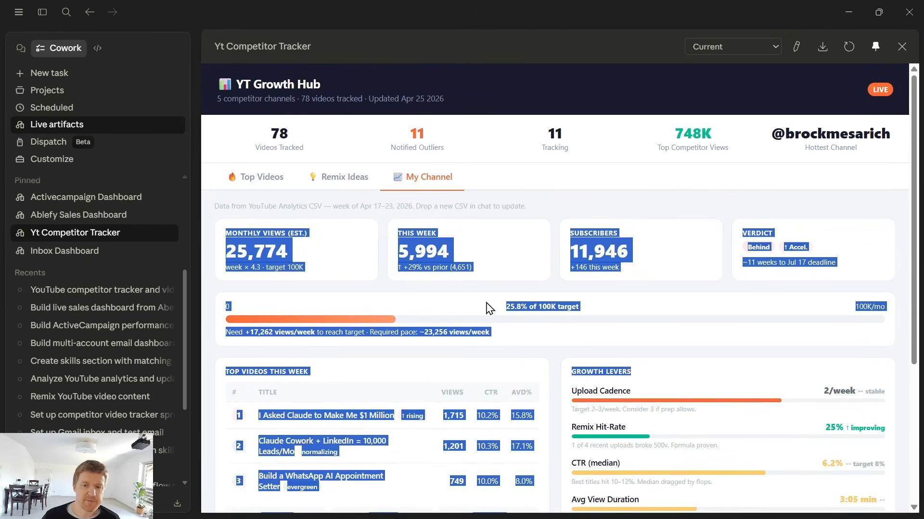
# Open the Ablefy Sales Dashboard and scroll through its revenue, payment breakdown and subscriber sections
pyautogui.click(90, 215)
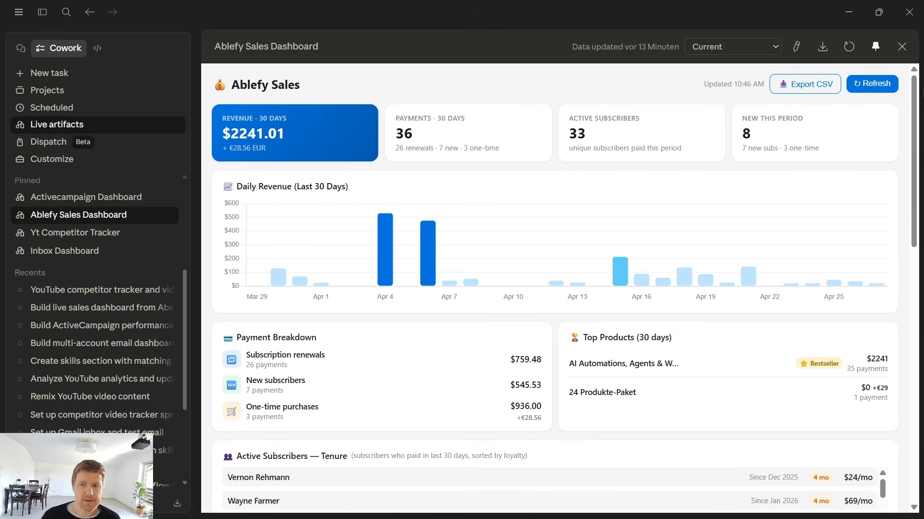
pyautogui.moveTo(918, 101); pyautogui.dragTo(918, 159)
pyautogui.scroll(3, 759, 250)
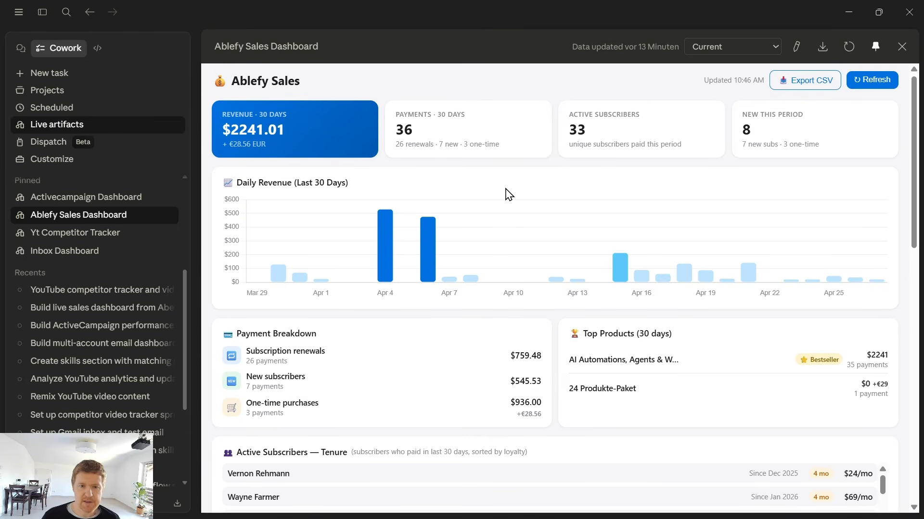
pyautogui.scroll(-4, 491, 284)
pyautogui.scroll(4, 491, 334)
pyautogui.scroll(-3, 369, 334)
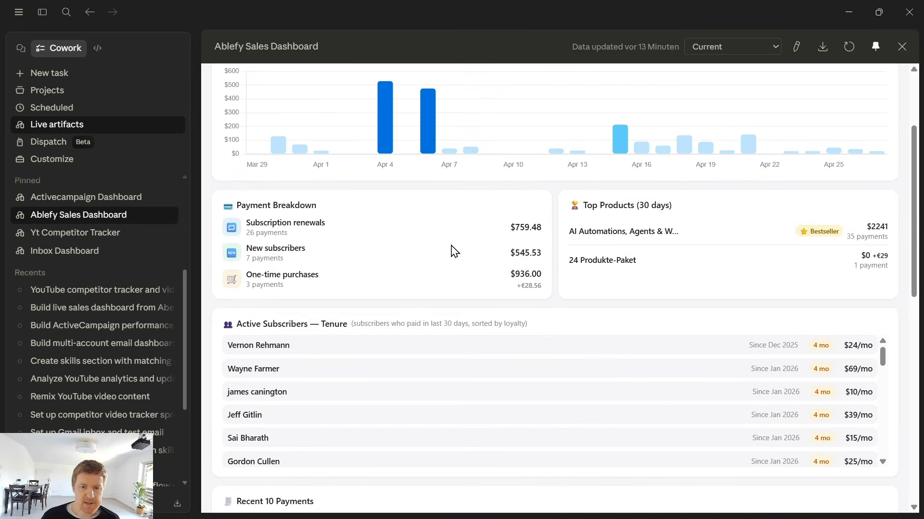
pyautogui.scroll(-1, 500, 291)
pyautogui.scroll(-2, 501, 291)
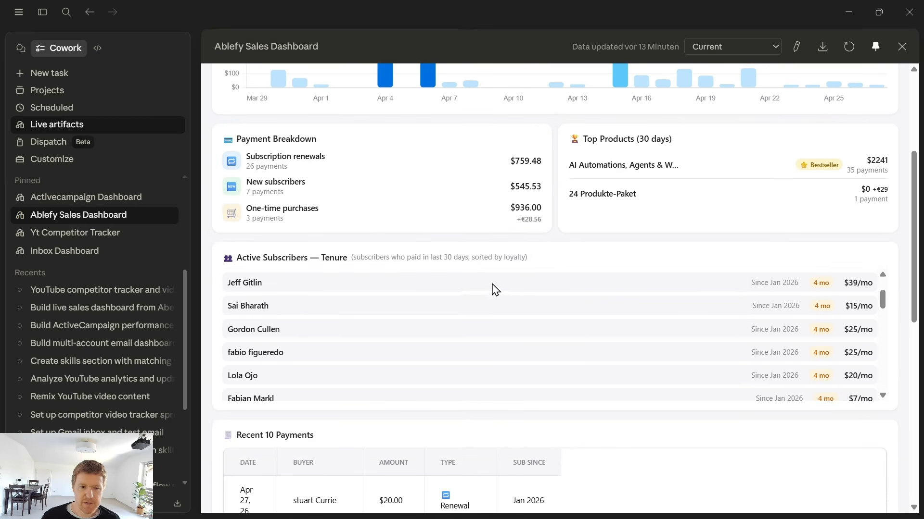
pyautogui.scroll(2, 245, 284)
pyautogui.moveTo(816, 281); pyautogui.dragTo(783, 414)
pyautogui.scroll(-5, 784, 415)
pyautogui.scroll(9, 781, 414)
pyautogui.scroll(1, 783, 414)
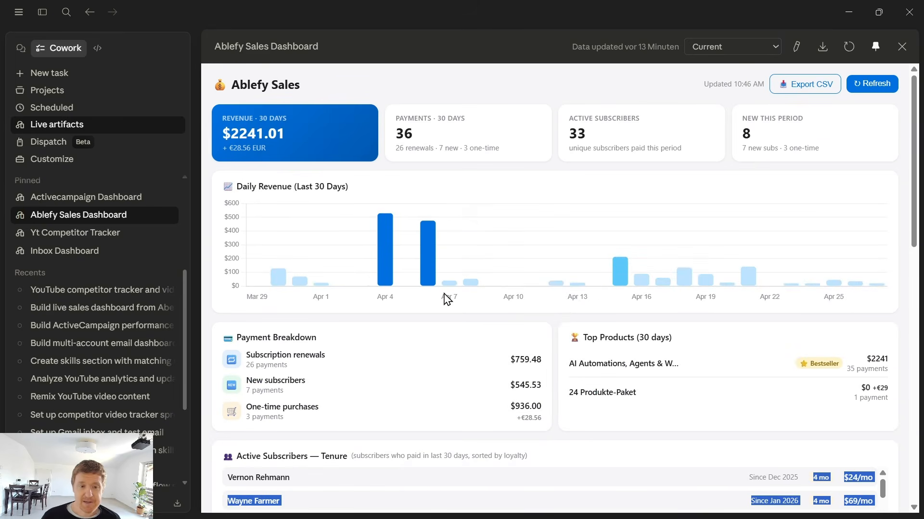
# Open the Activecampaign Dashboard and scroll through its campaign performance, top subject lines and broadcast campaign list
pyautogui.click(61, 198)
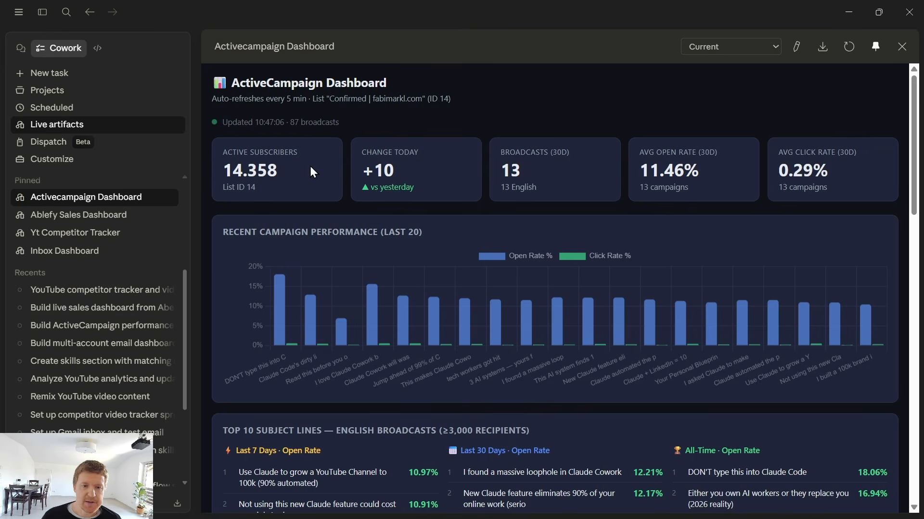
pyautogui.moveTo(218, 167); pyautogui.dragTo(326, 176)
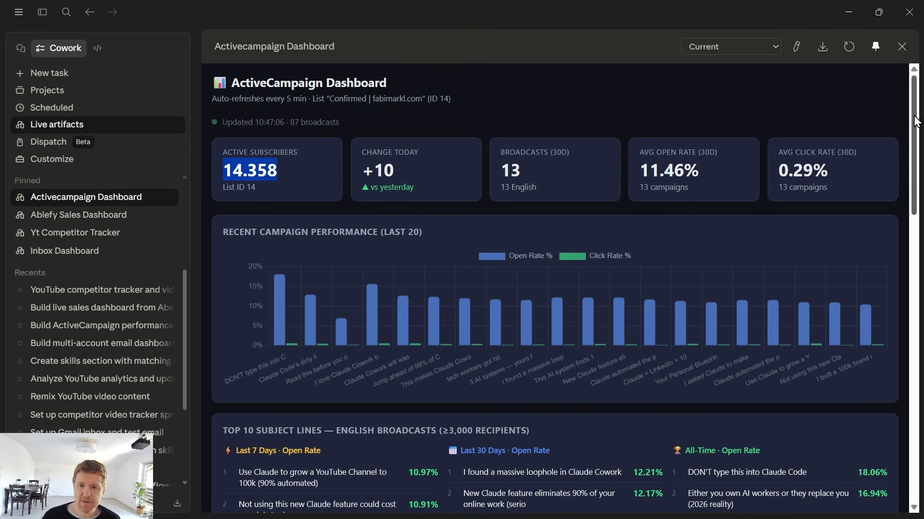
pyautogui.moveTo(916, 121); pyautogui.dragTo(915, 135)
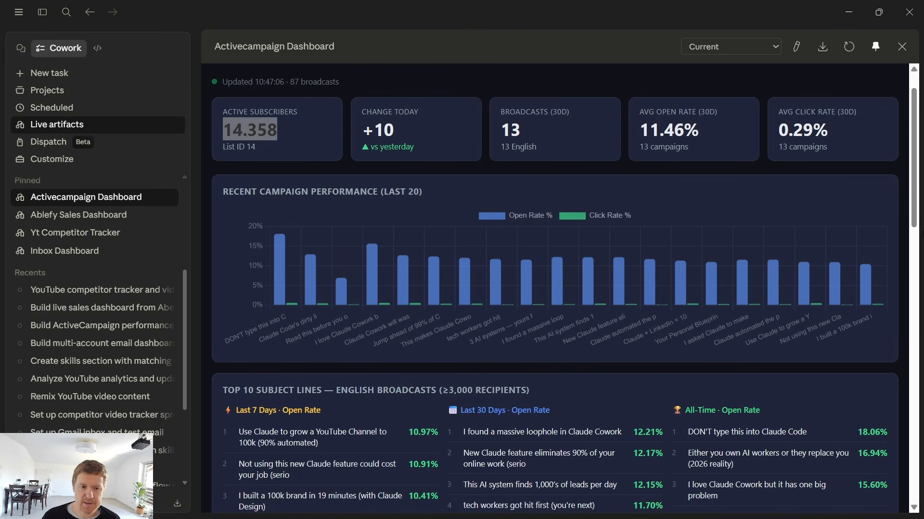
pyautogui.scroll(-4, 920, 250)
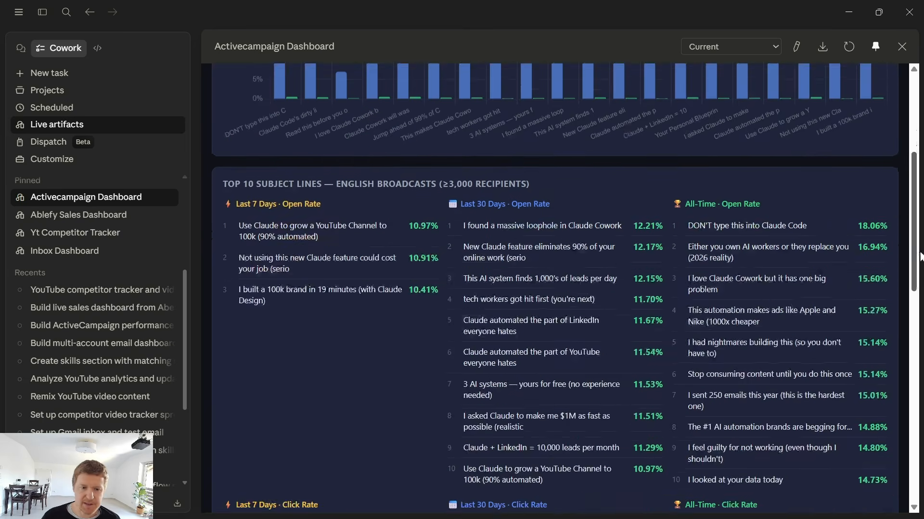
pyautogui.scroll(-6, 919, 255)
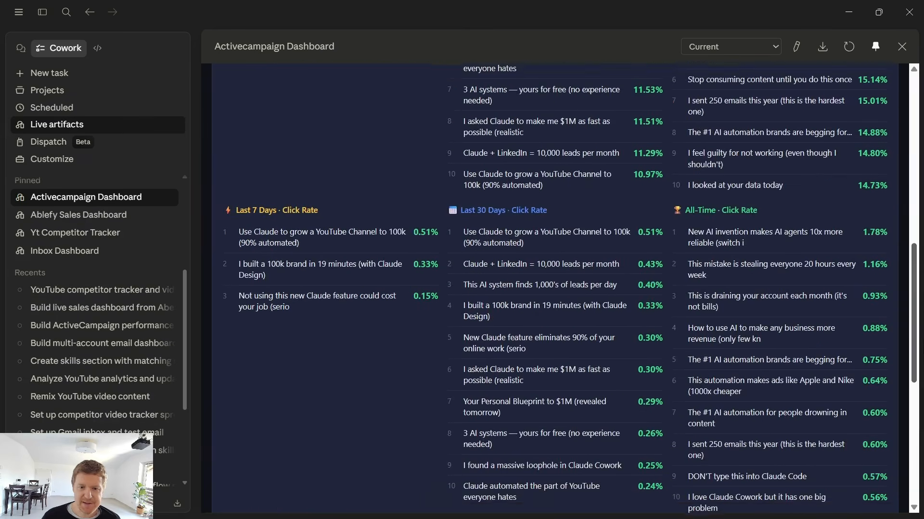
pyautogui.scroll(-2, 578, 116)
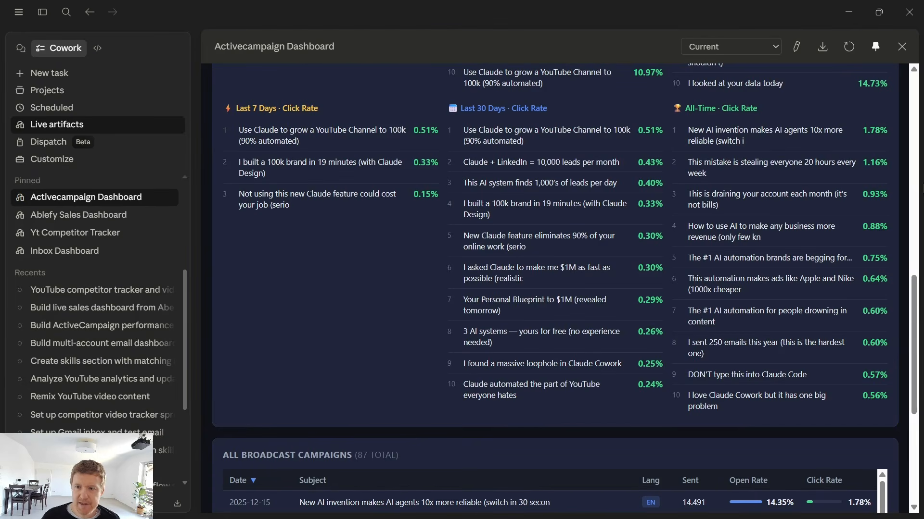
pyautogui.scroll(-6, 887, 362)
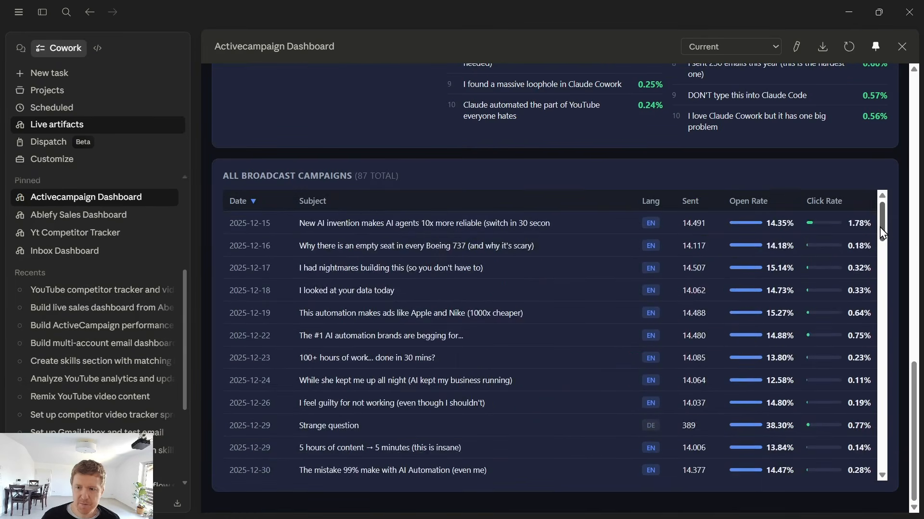
pyautogui.scroll(-20, 882, 232)
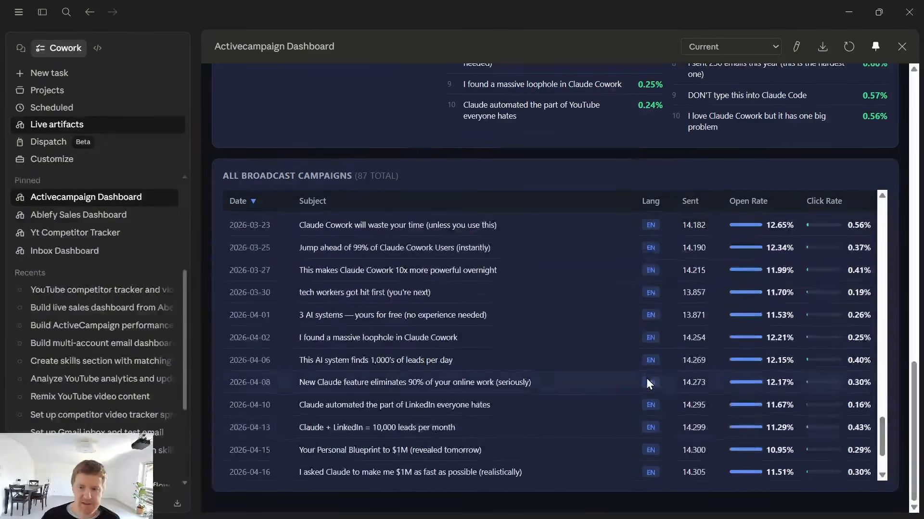
pyautogui.scroll(20, 645, 378)
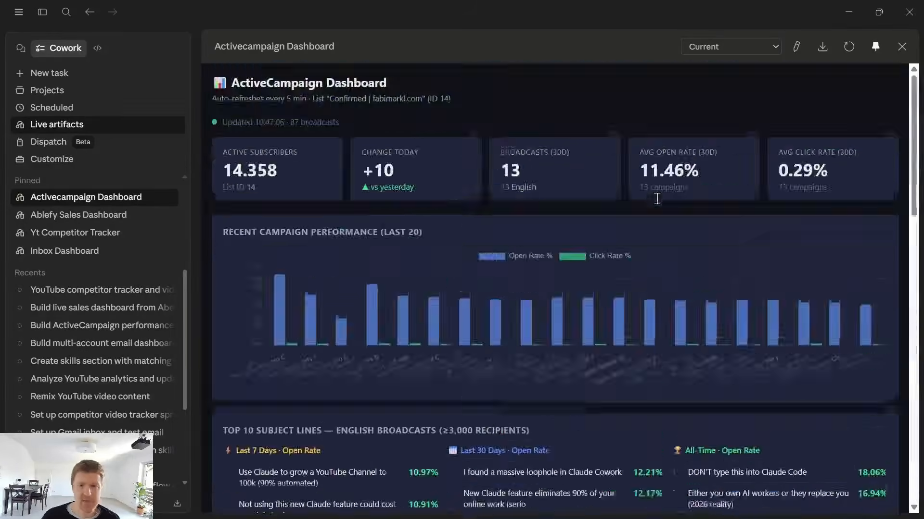
# Switch between the pinned Inbox, Activecampaign, Ablefy Sales and Yt Competitor dashboards to compare them
pyautogui.click(65, 250)
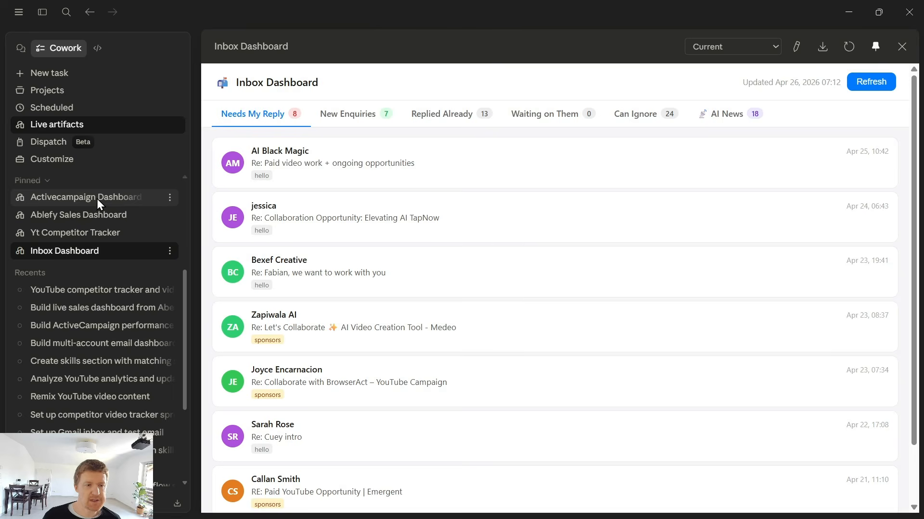
pyautogui.click(96, 201)
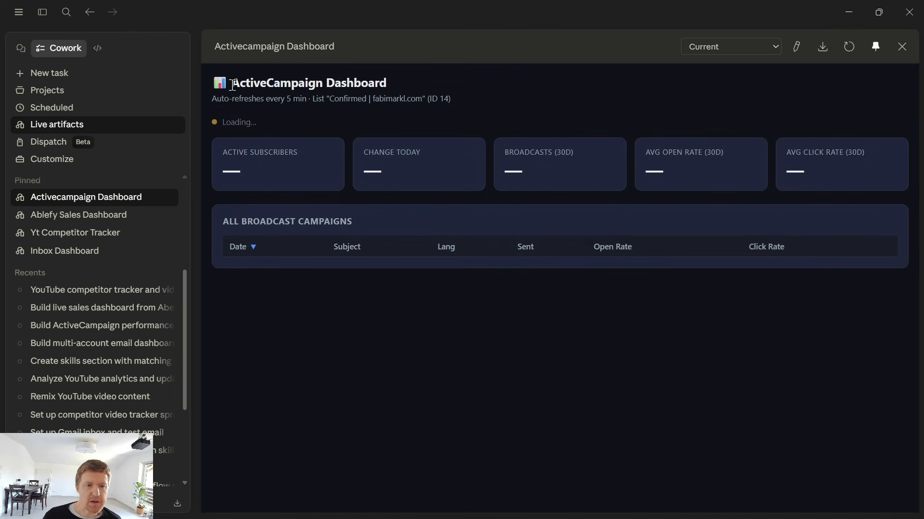
pyautogui.moveTo(232, 85); pyautogui.dragTo(409, 89)
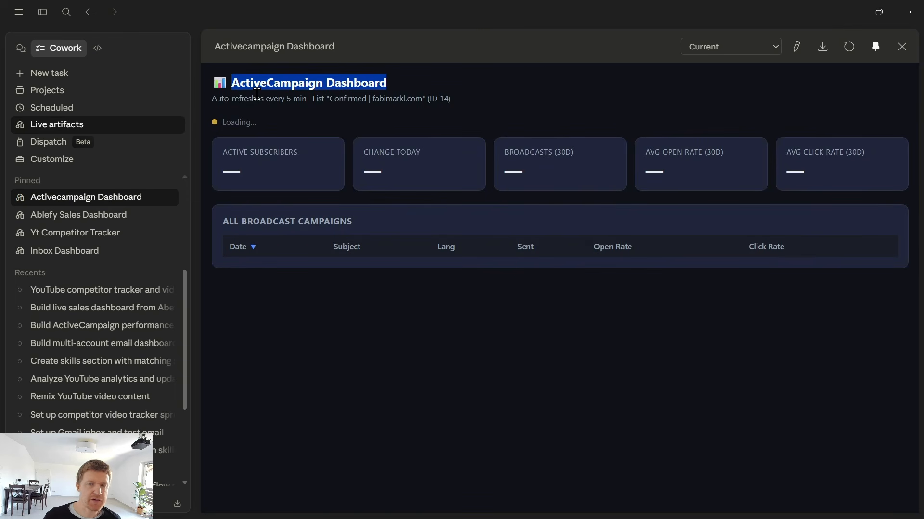
pyautogui.click(86, 214)
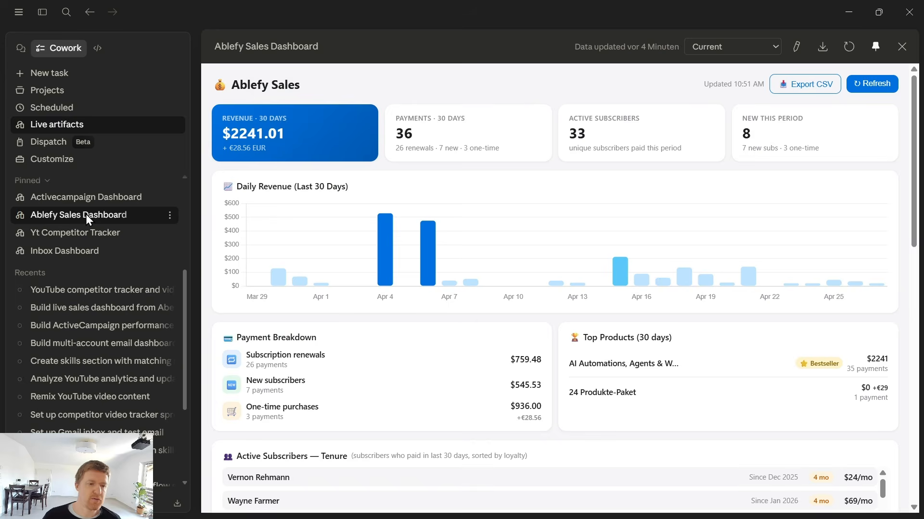
pyautogui.click(85, 232)
pyautogui.click(83, 251)
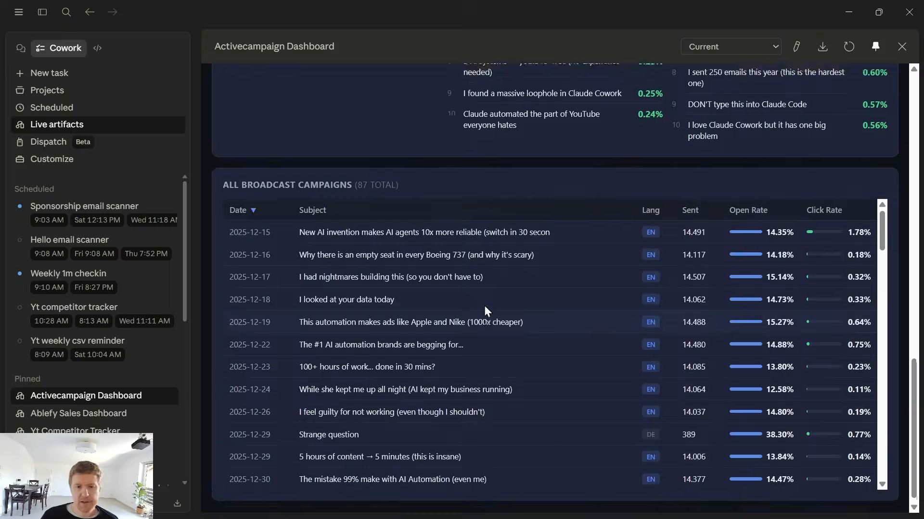
# Open the Activecampaign Dashboard's build conversation alongside the artifact for editing
pyautogui.scroll(10, 484, 305)
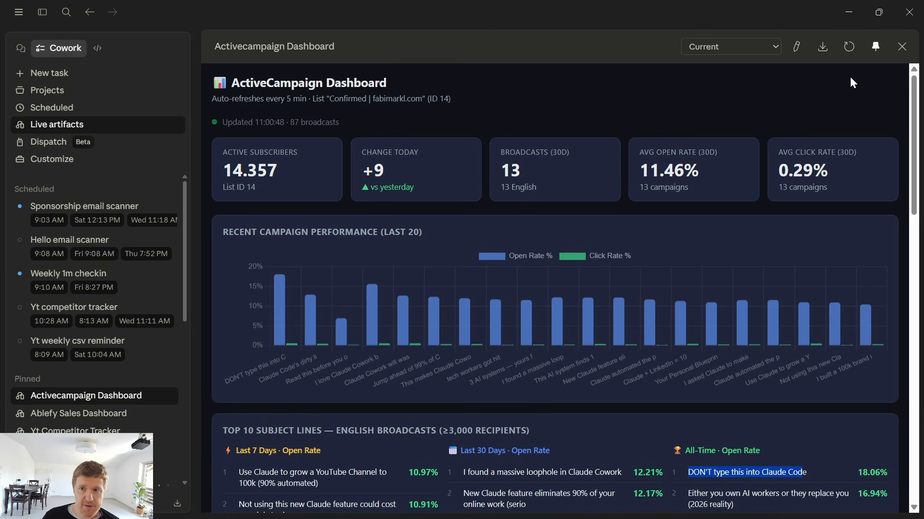
pyautogui.click(795, 51)
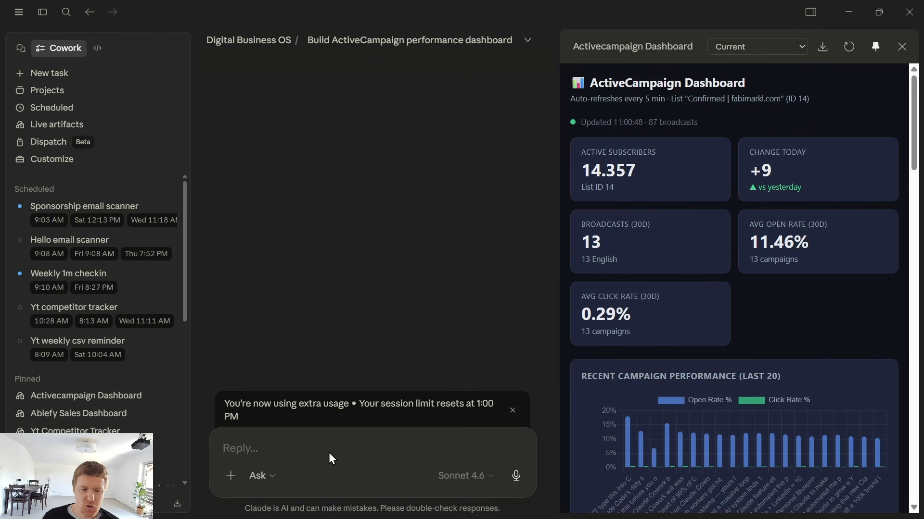
pyautogui.write('can youz buuild a skill to build such')
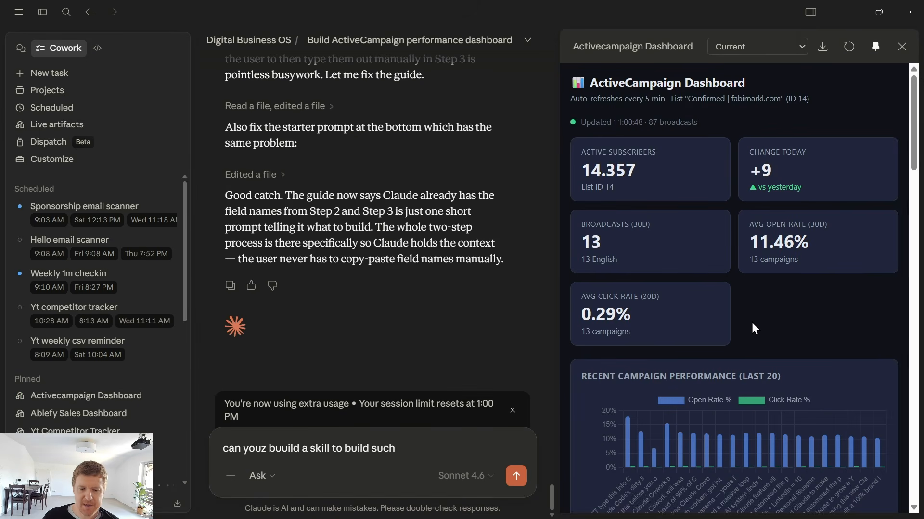
pyautogui.moveTo(395, 449); pyautogui.dragTo(230, 452)
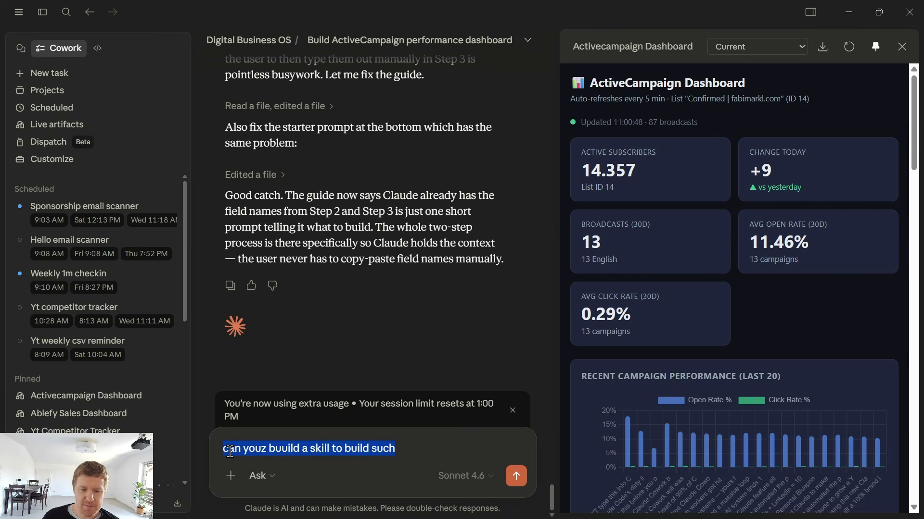
pyautogui.press('BackSpace')
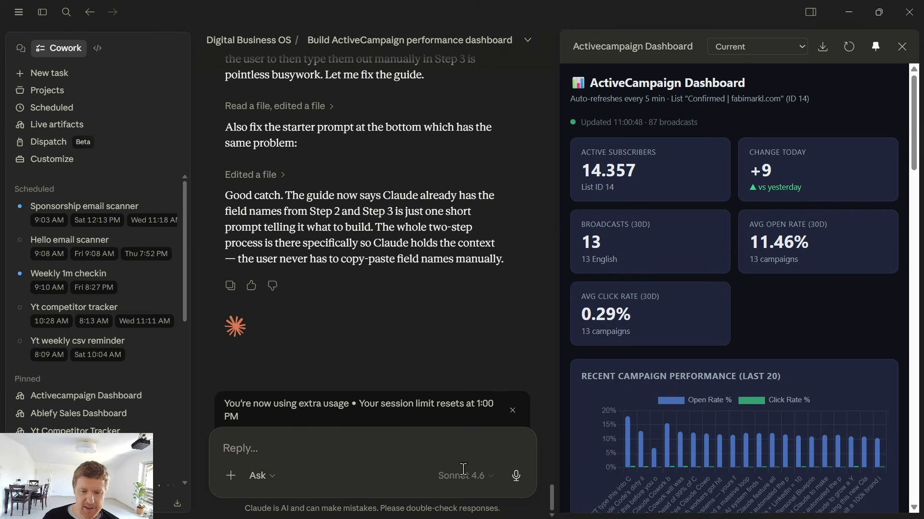
# Dictate a request to analyse the last thirty days of email open and click rates and suggest three emails and tactics
pyautogui.click(518, 476)
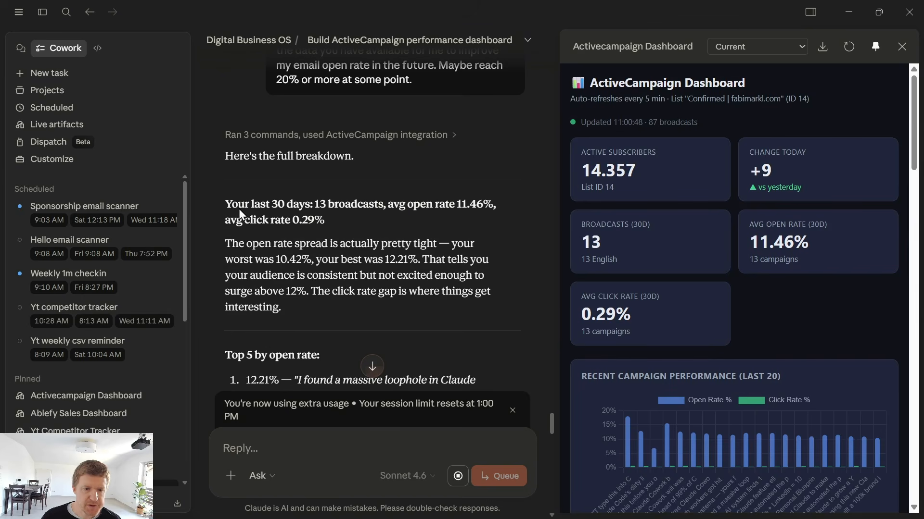
# Read Claude's analysis of top subject lines, winning patterns, suggested emails and tactics for reaching a 20% open rate
pyautogui.scroll(-5, 245, 209)
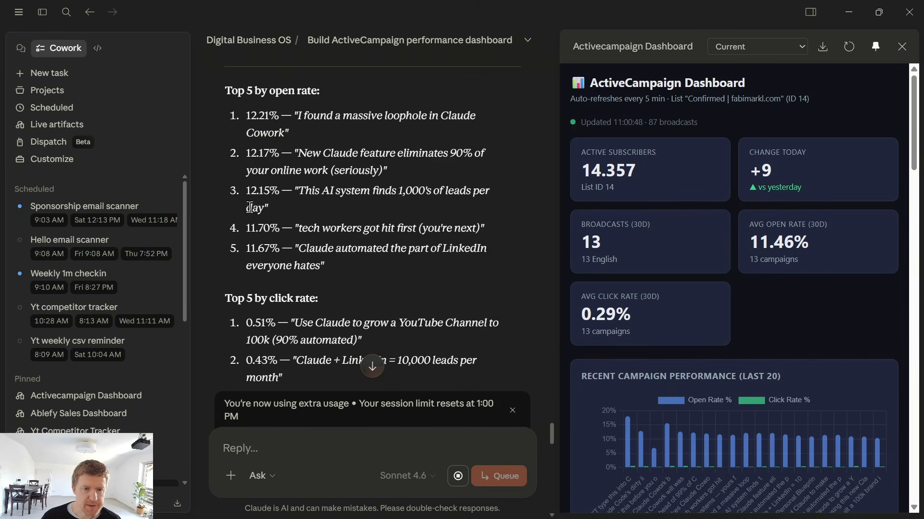
pyautogui.scroll(-4, 343, 251)
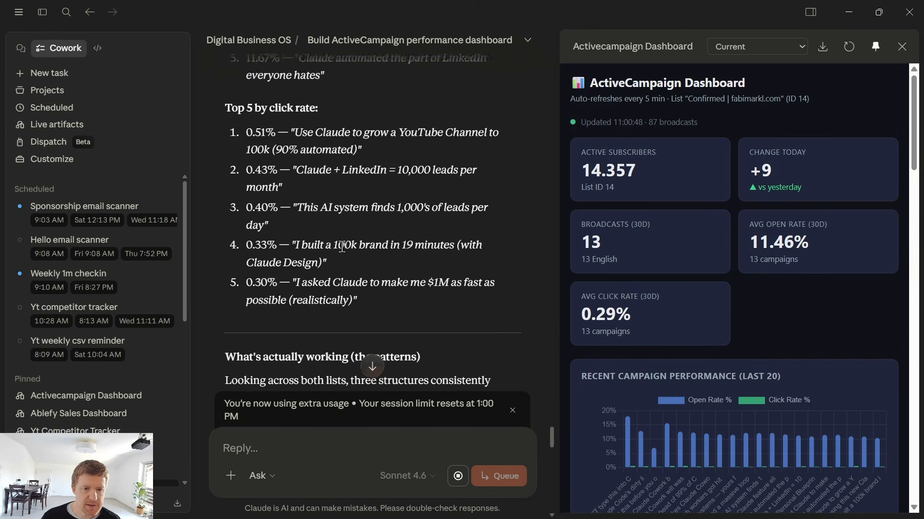
pyautogui.scroll(-5, 317, 296)
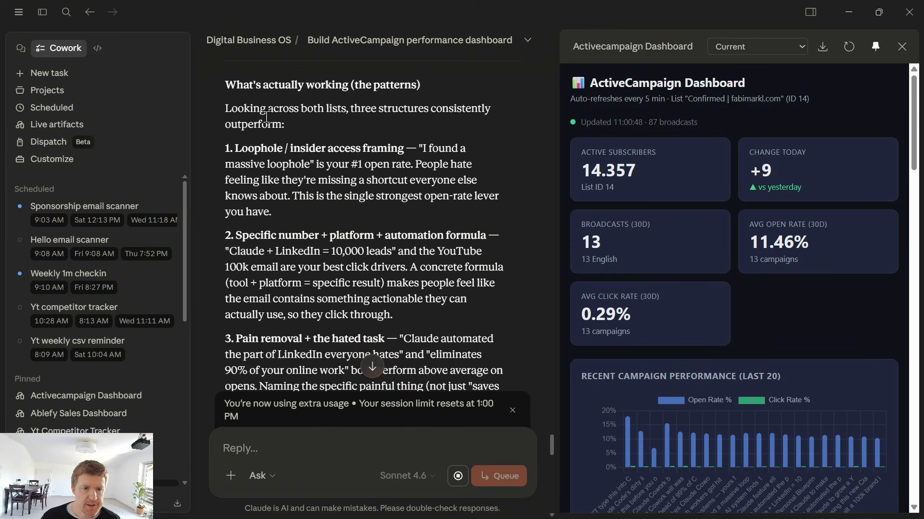
pyautogui.scroll(-4, 364, 286)
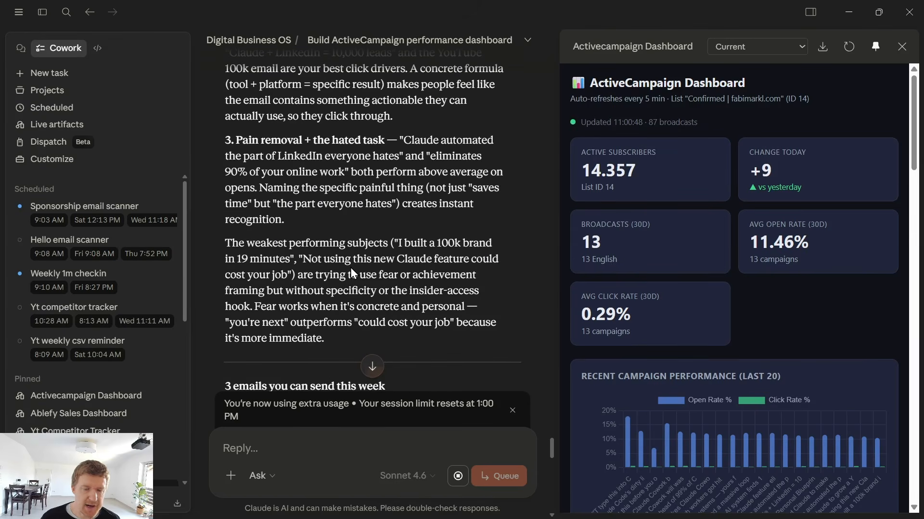
pyautogui.scroll(-5, 351, 270)
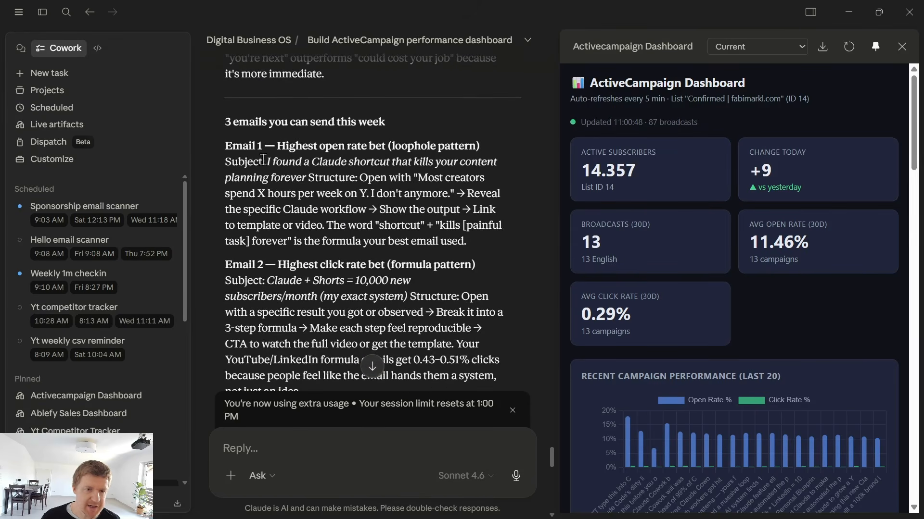
pyautogui.moveTo(267, 162); pyautogui.dragTo(358, 176)
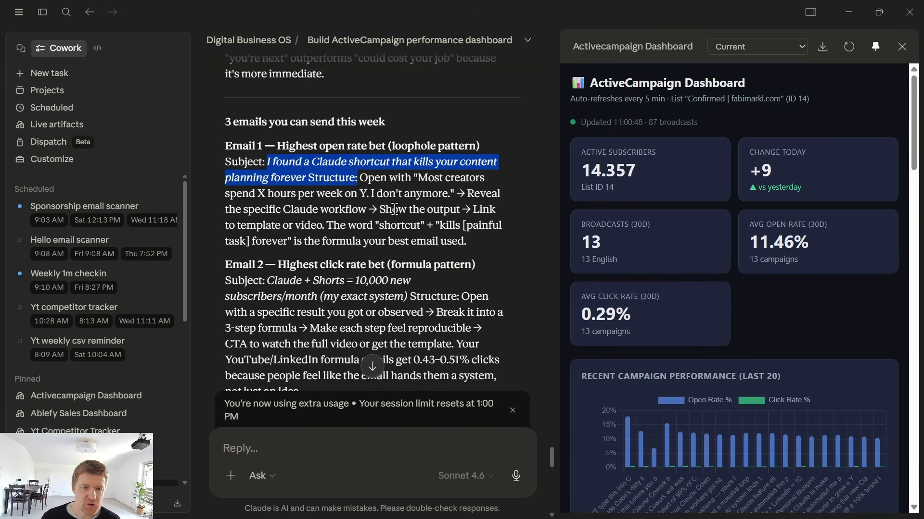
pyautogui.scroll(-4, 361, 259)
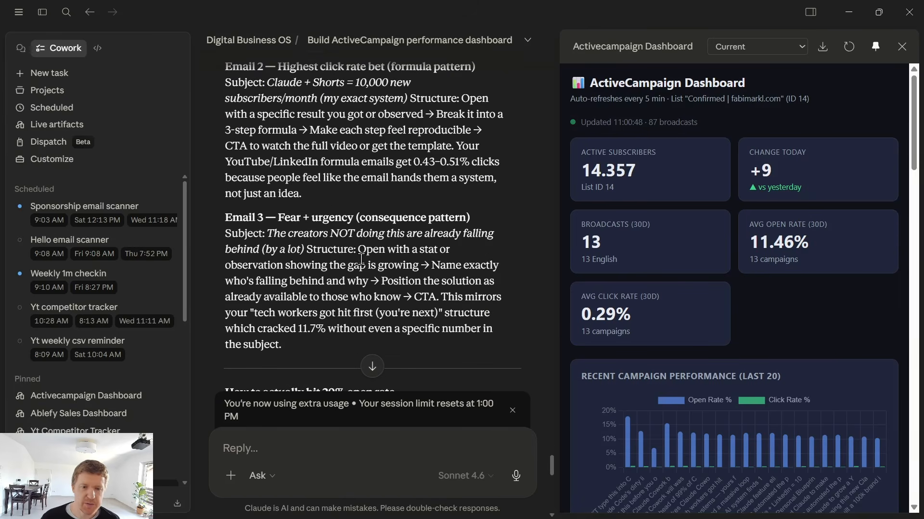
pyautogui.scroll(-5, 360, 260)
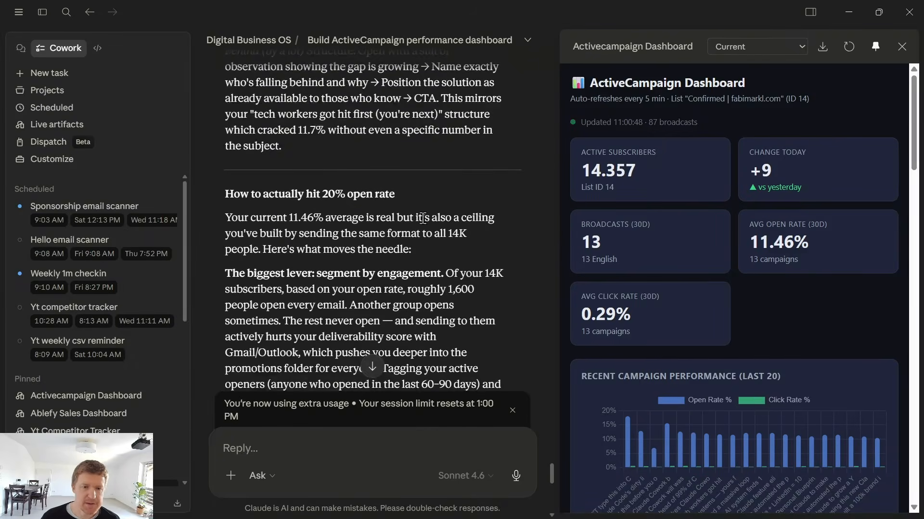
pyautogui.moveTo(224, 208); pyautogui.dragTo(502, 207)
pyautogui.moveTo(226, 128); pyautogui.dragTo(398, 139)
pyautogui.scroll(-9, 399, 217)
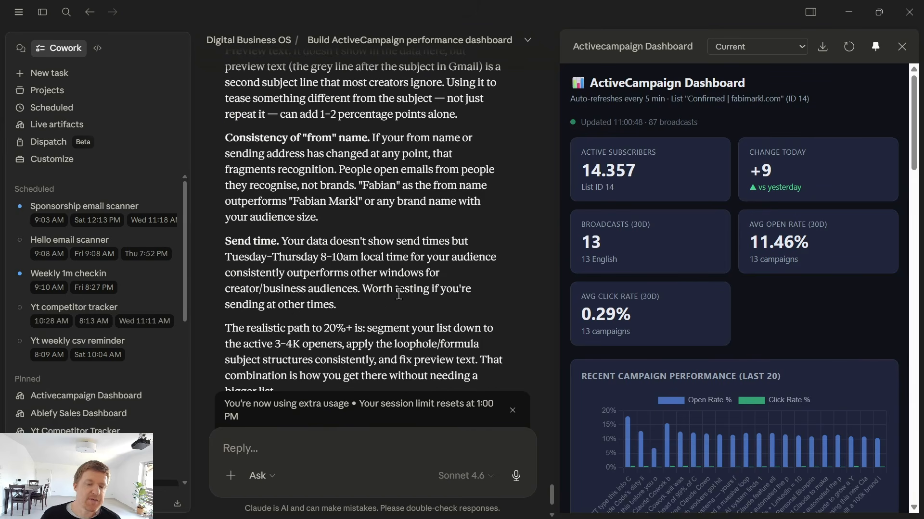
# Dictate a request for a weekly action plan live artifact with a checkable to-do list, then open and widen it
pyautogui.click(517, 477)
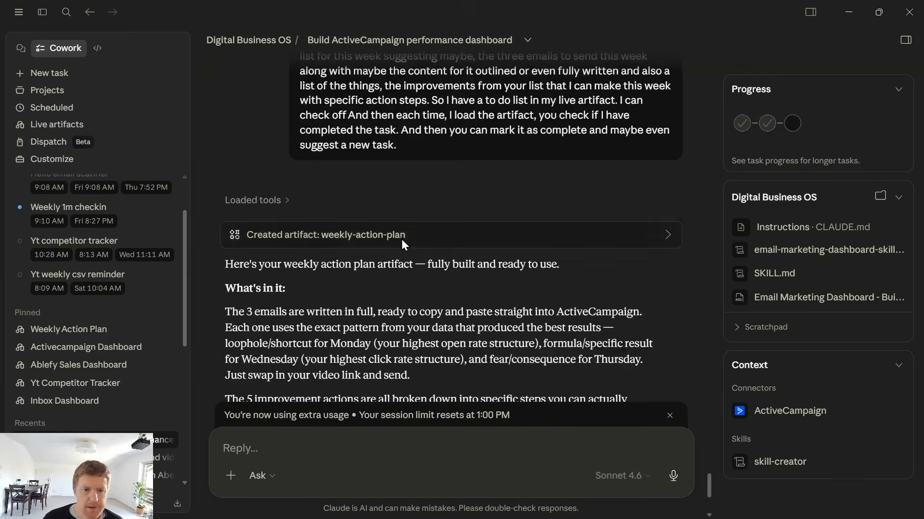
pyautogui.click(401, 238)
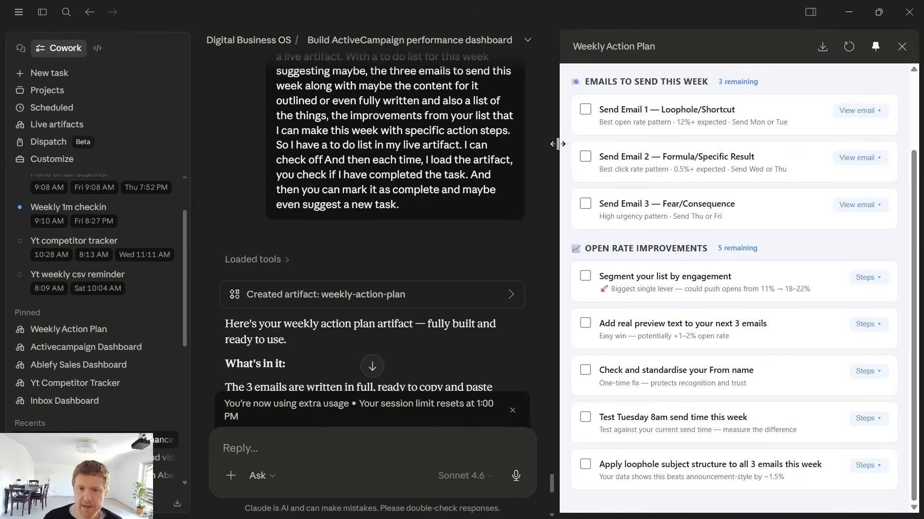
pyautogui.moveTo(558, 143); pyautogui.dragTo(473, 144)
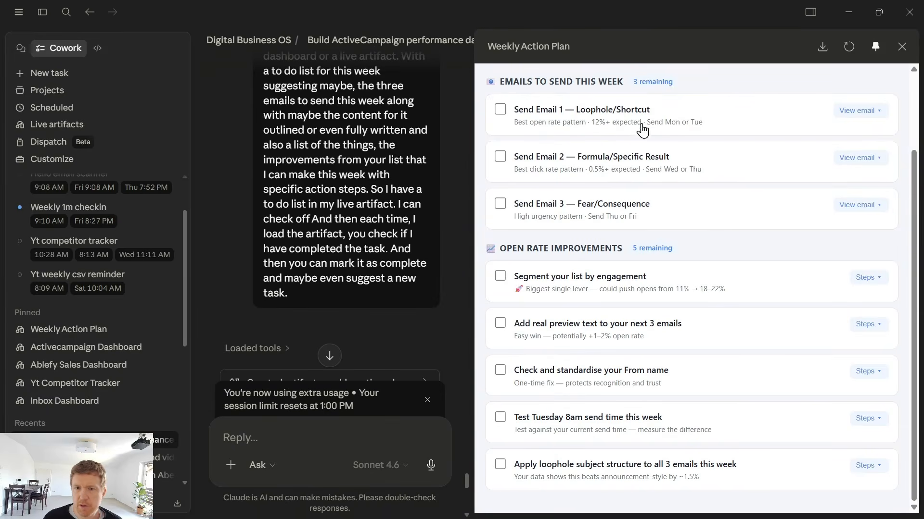
# Expand Email 1 in the Weekly Action Plan and browse its full text and the open rate improvement tasks
pyautogui.scroll(2, 642, 130)
pyautogui.moveTo(508, 83); pyautogui.dragTo(813, 205)
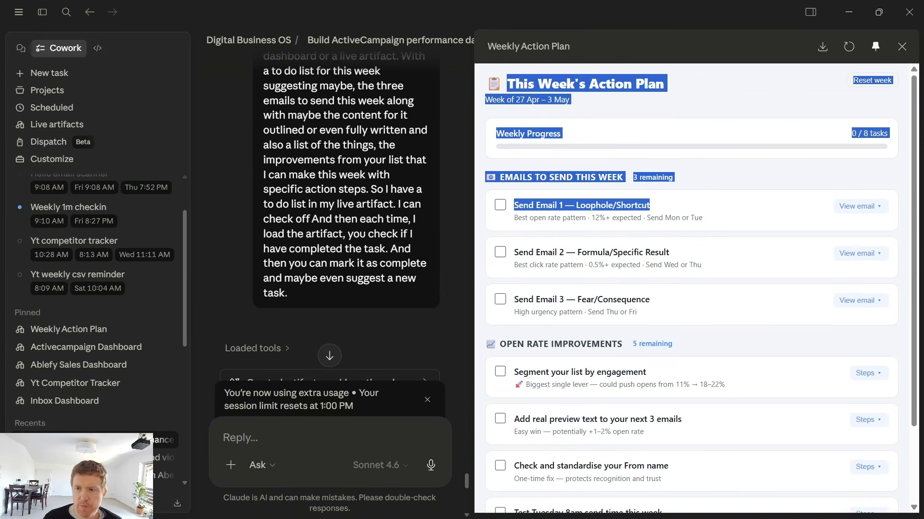
pyautogui.scroll(-2, 846, 188)
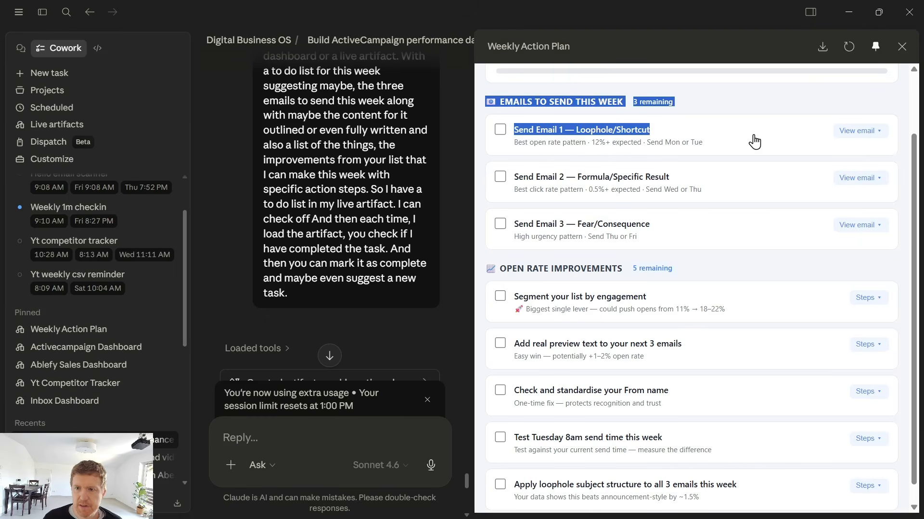
pyautogui.moveTo(505, 102); pyautogui.dragTo(615, 104)
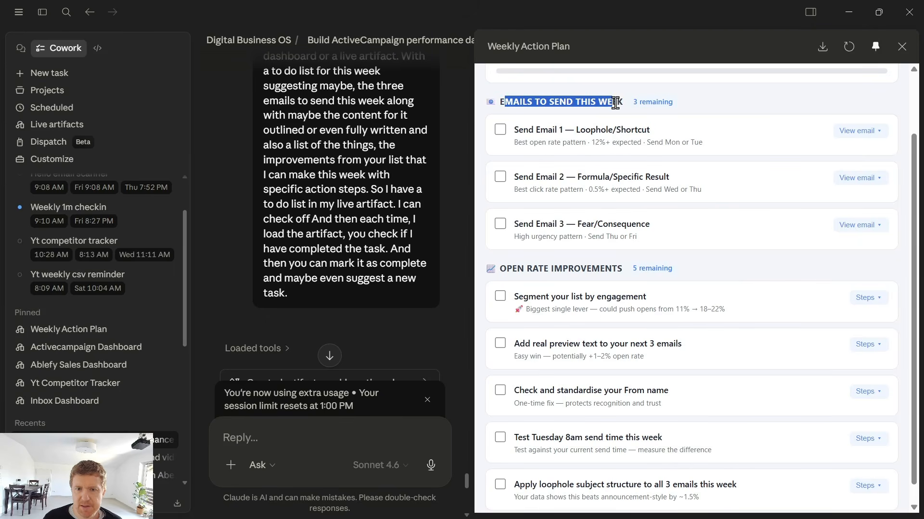
pyautogui.click(856, 131)
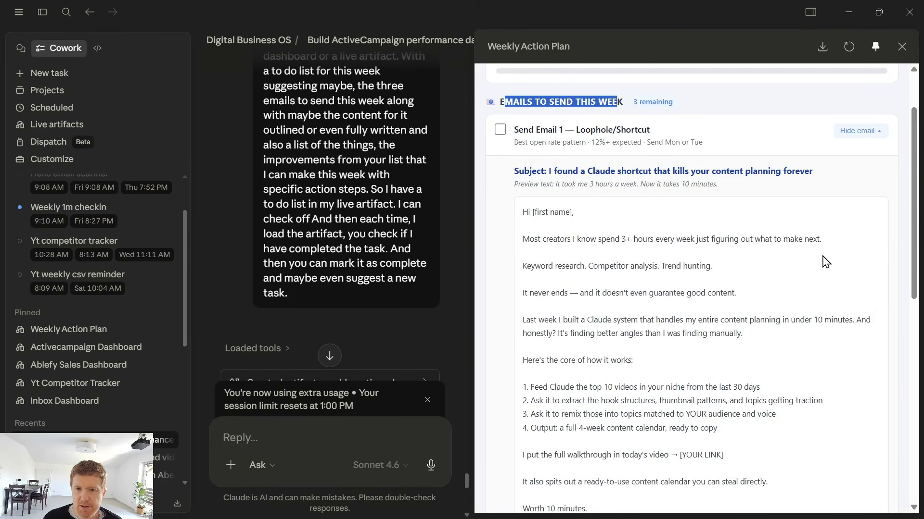
pyautogui.scroll(-3, 621, 258)
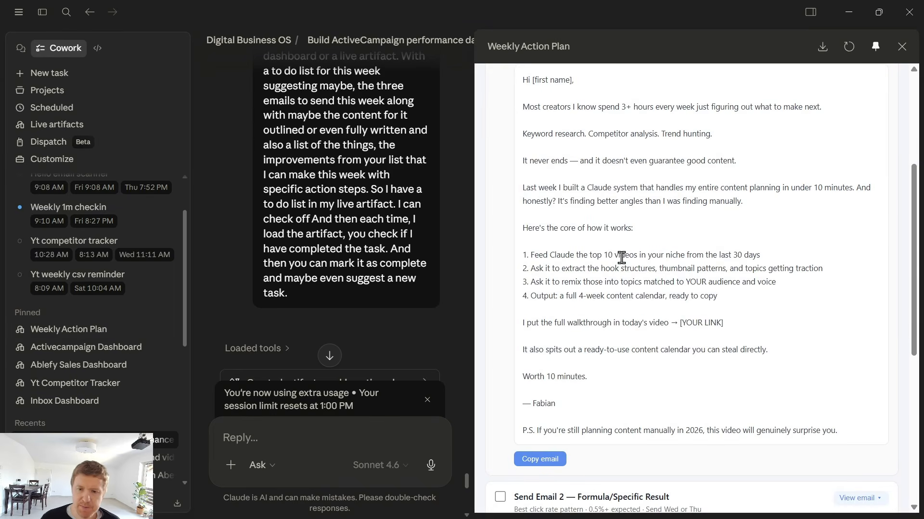
pyautogui.scroll(-7, 621, 258)
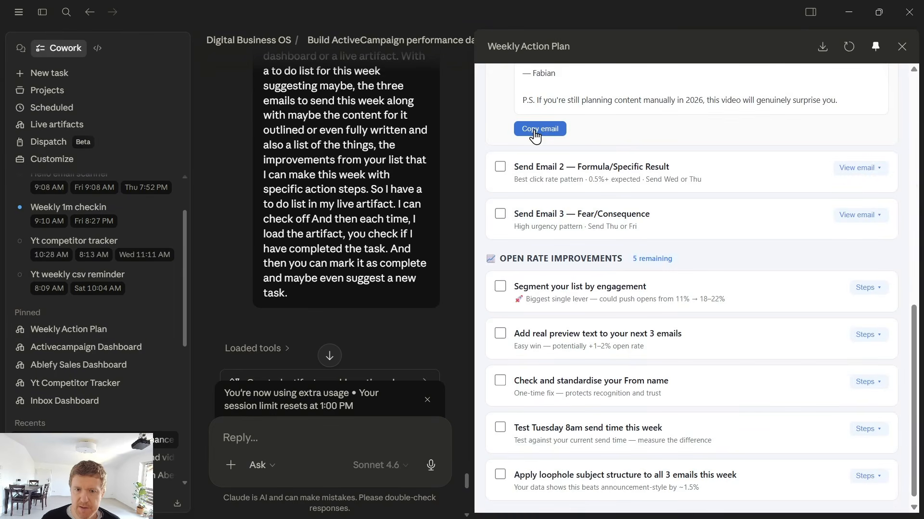
pyautogui.scroll(-1, 663, 291)
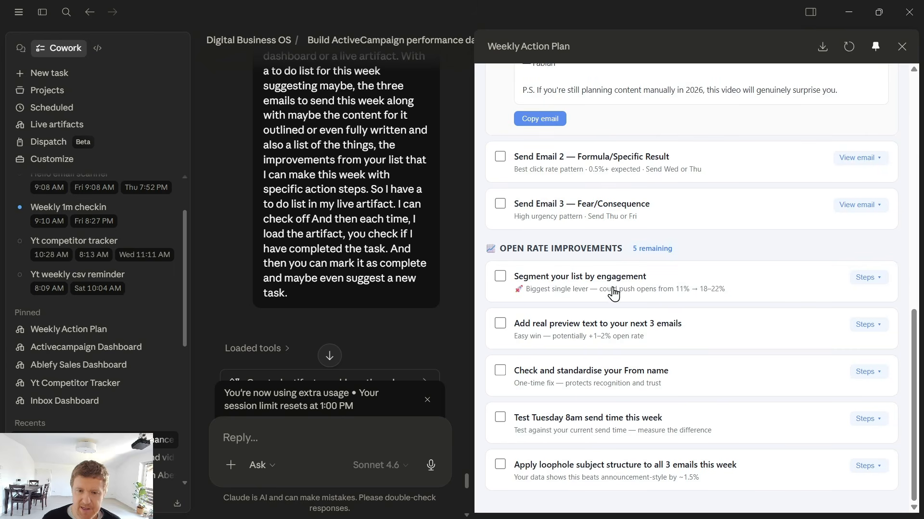
pyautogui.moveTo(499, 247); pyautogui.dragTo(622, 249)
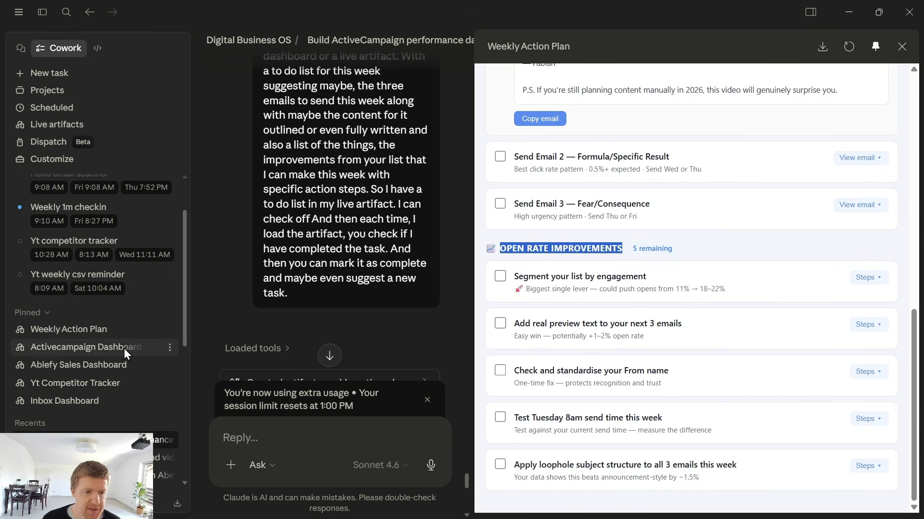
# Close and reopen the Weekly Action Plan panel, then start a new Cowork task
pyautogui.click(901, 47)
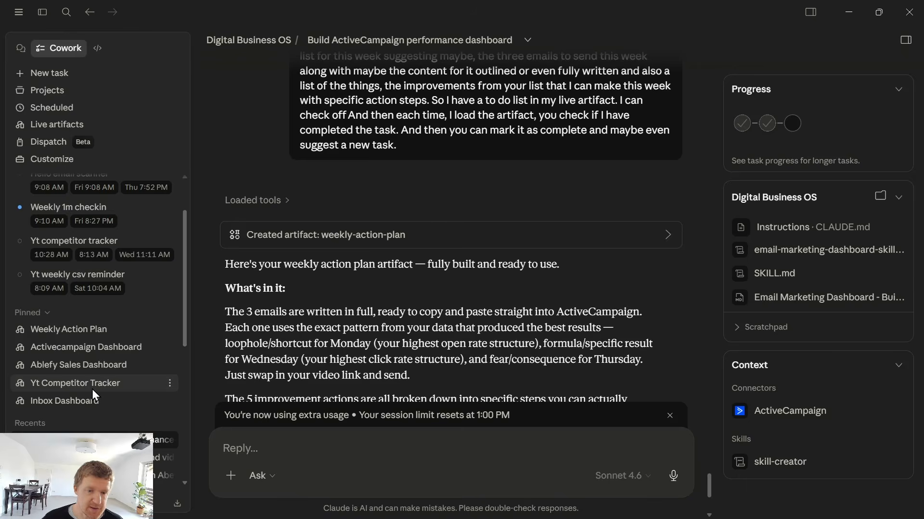
pyautogui.click(388, 240)
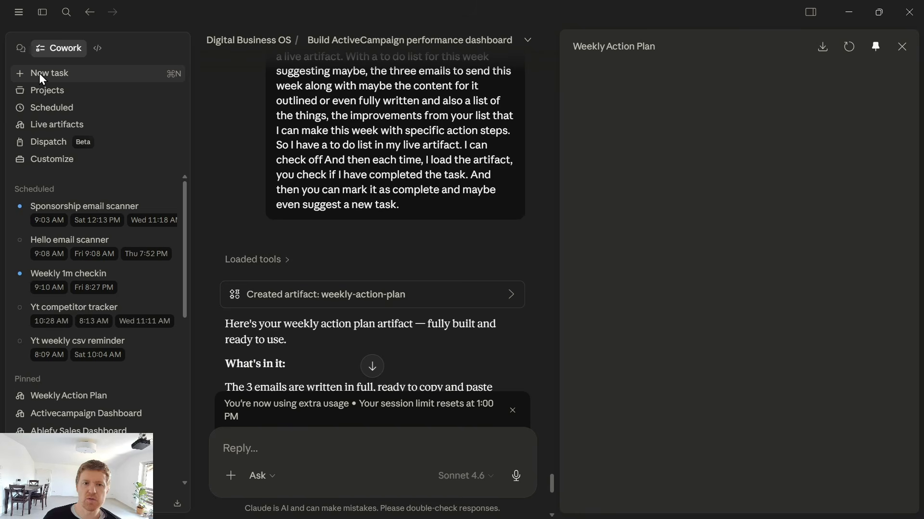
pyautogui.click(40, 76)
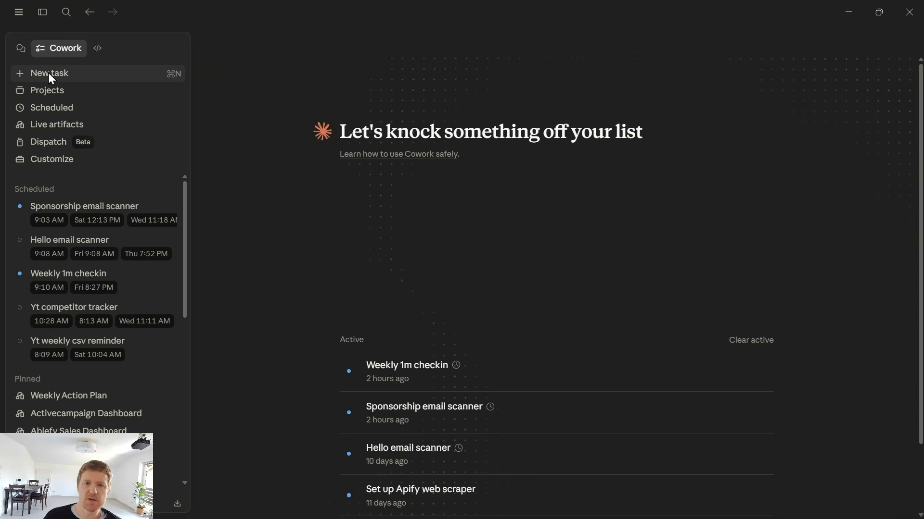
pyautogui.click(47, 93)
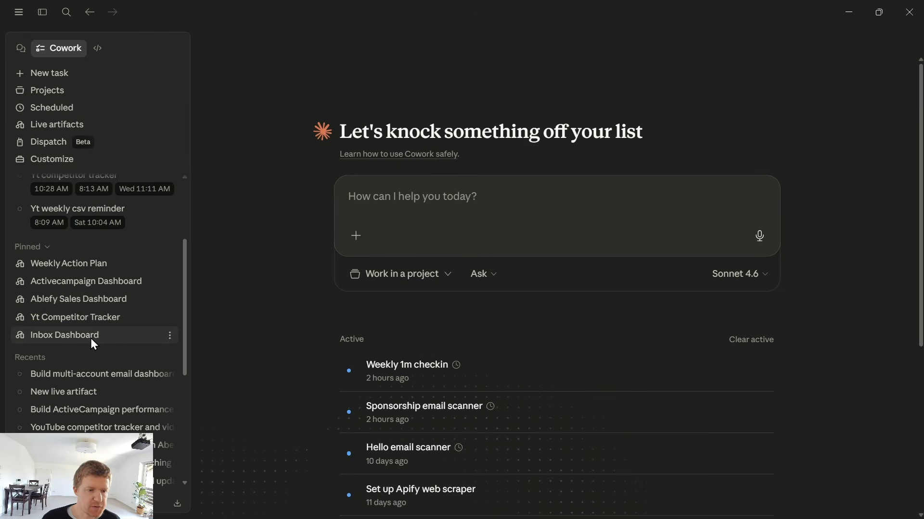
# Open the pinned Inbox Dashboard and browse its New Enquiries, AI News and Needs My Reply tabs
pyautogui.click(90, 338)
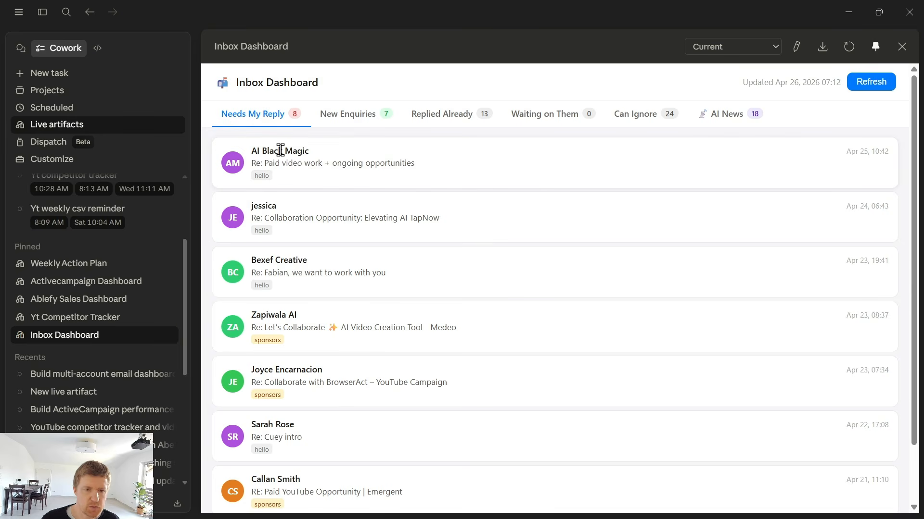
pyautogui.click(330, 114)
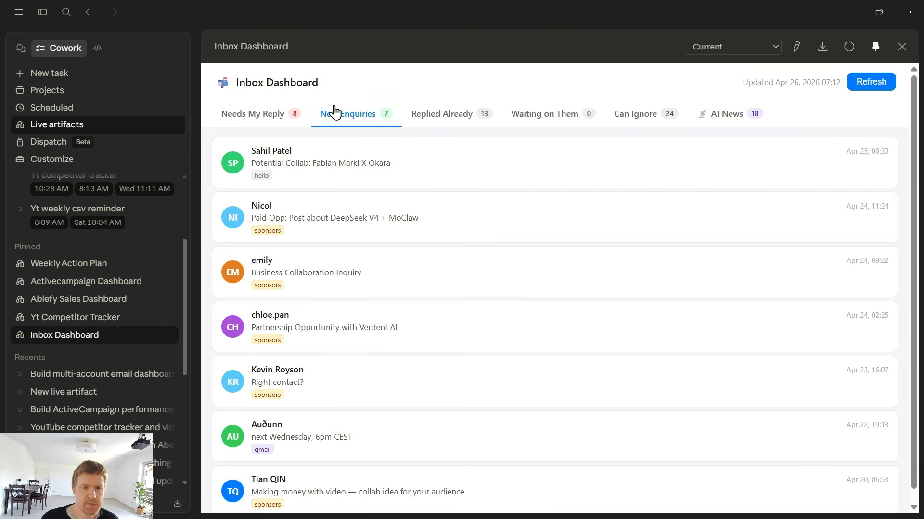
pyautogui.click(716, 115)
pyautogui.click(257, 118)
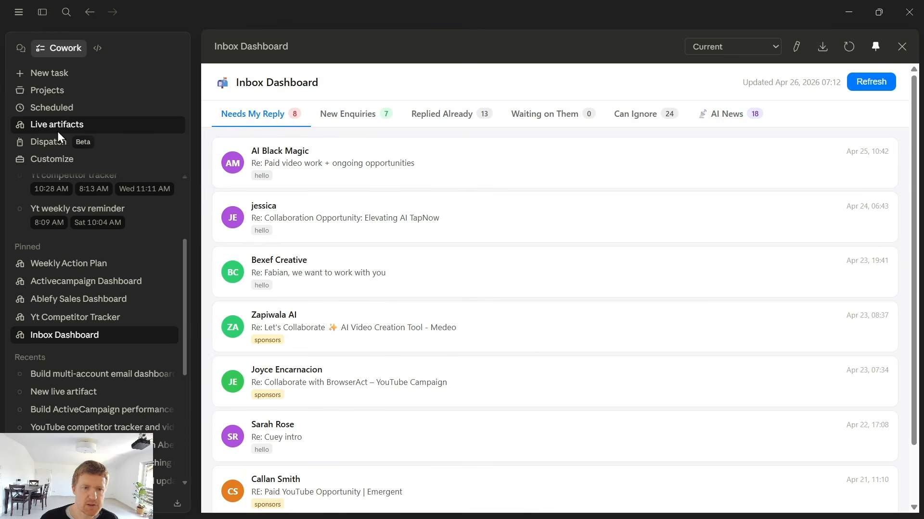
pyautogui.click(706, 124)
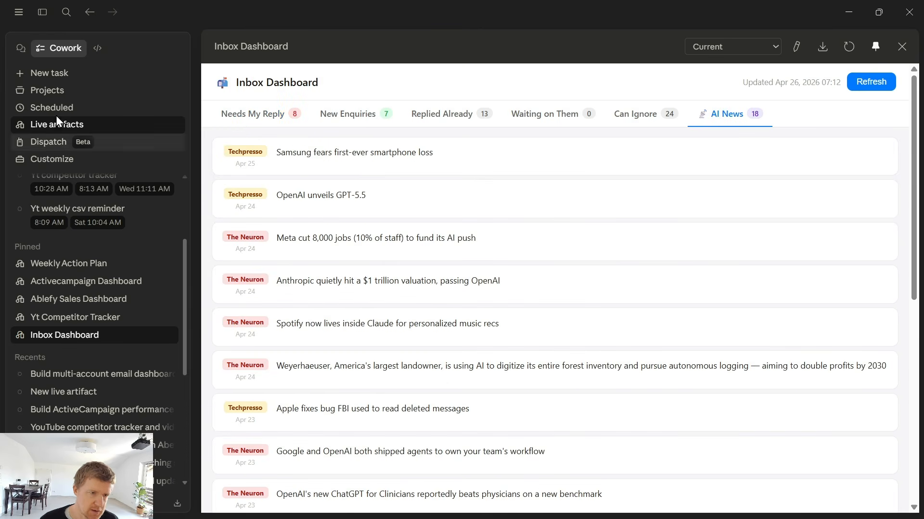
# Minimize Cowork and browse the Inbox Dashboard course lesson and the library landing page in the browser
pyautogui.click(41, 72)
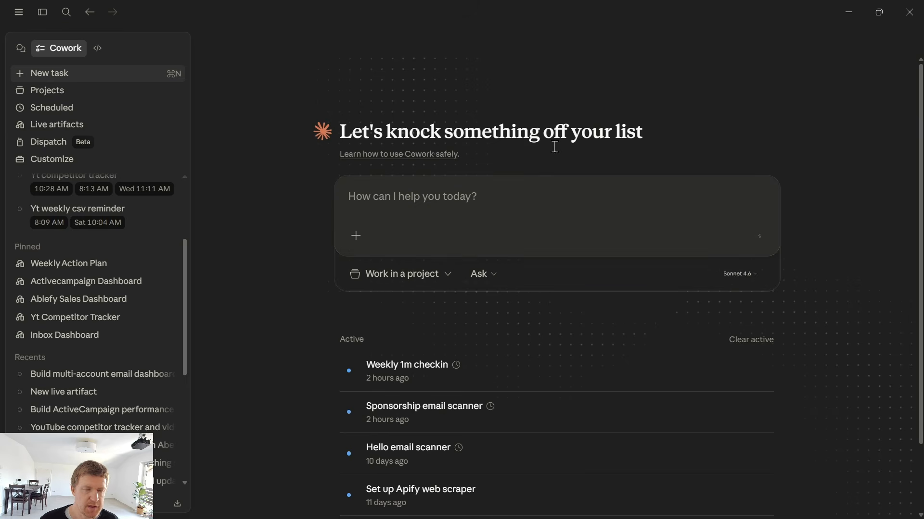
pyautogui.click(847, 5)
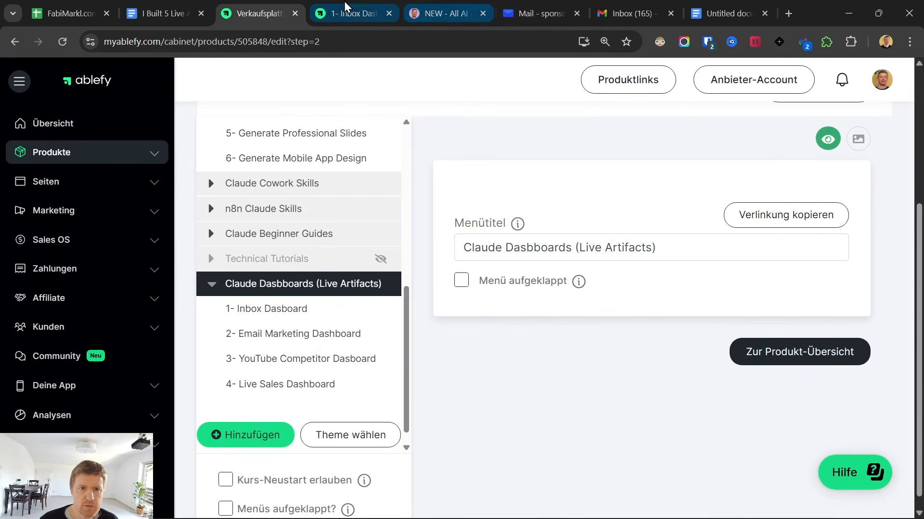
pyautogui.click(364, 7)
pyautogui.scroll(8, 209, 335)
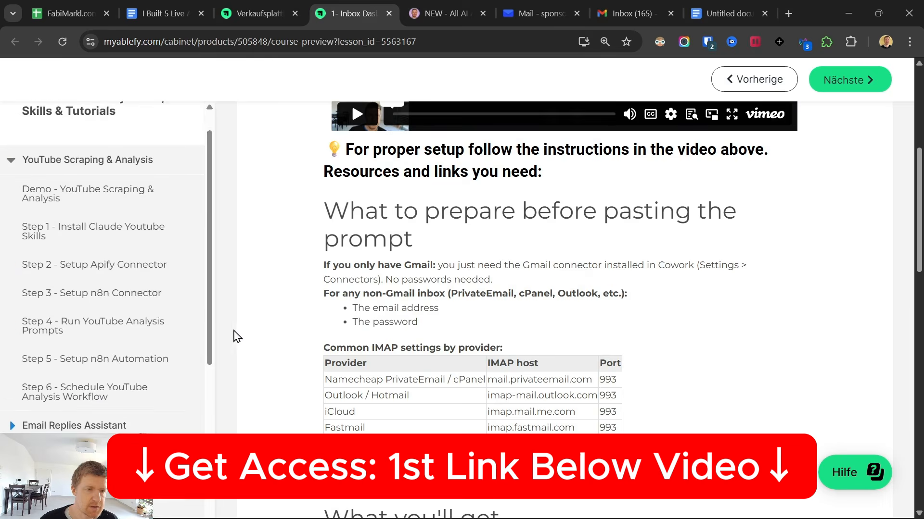
pyautogui.scroll(5, 237, 334)
pyautogui.click(69, 205)
pyautogui.scroll(-4, 190, 289)
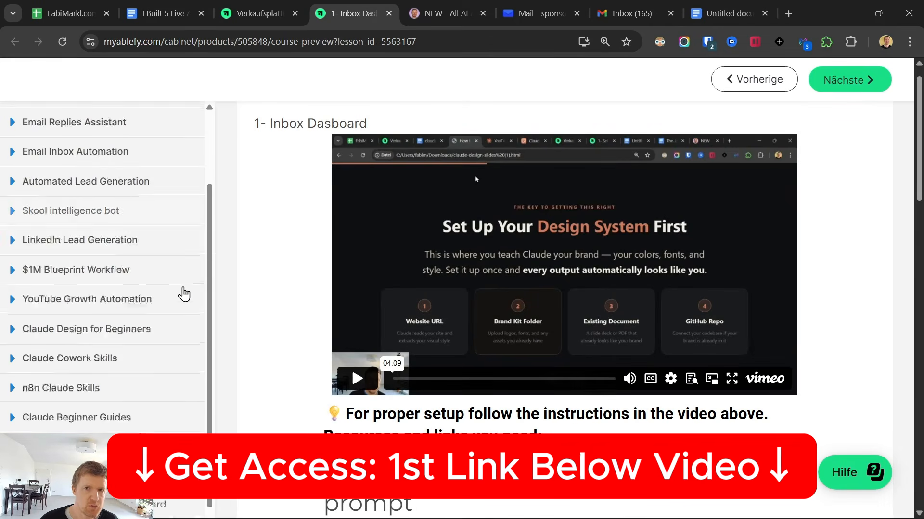
pyautogui.click(446, 7)
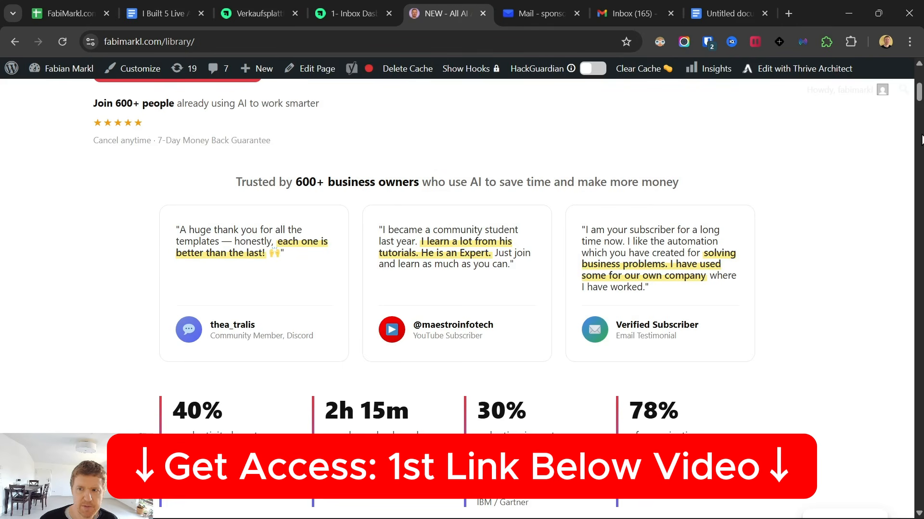
pyautogui.moveTo(920, 96); pyautogui.dragTo(908, 2)
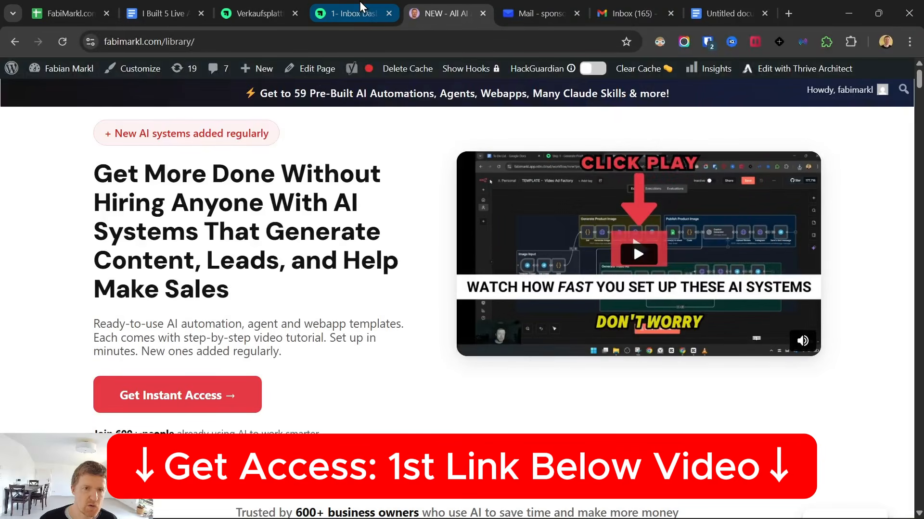
# Return to the lesson's setup resources section and switch back to Cowork
pyautogui.click(356, 13)
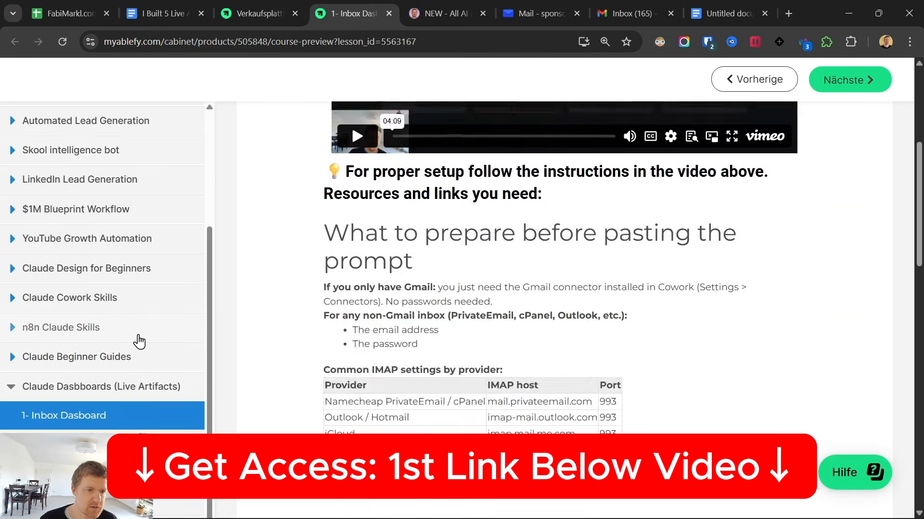
pyautogui.click(452, 10)
pyautogui.click(356, 13)
pyautogui.scroll(-2, 568, 287)
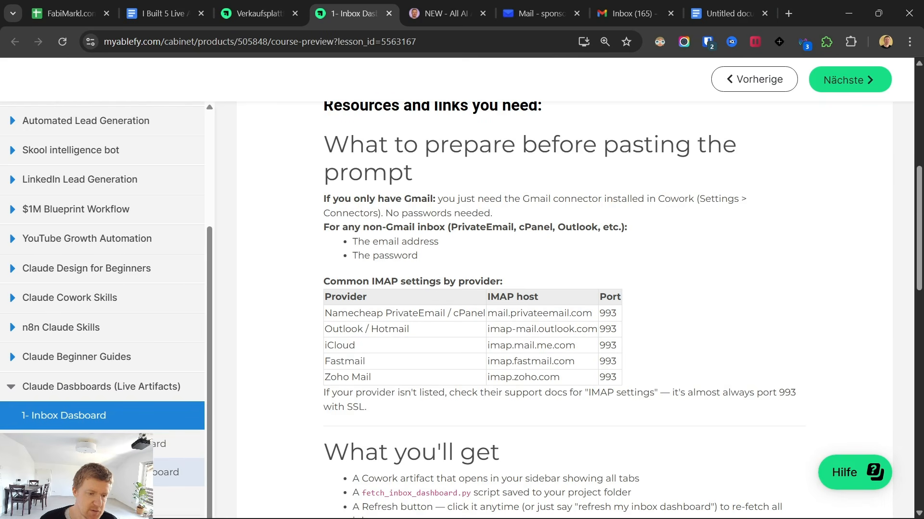
pyautogui.click(581, 506)
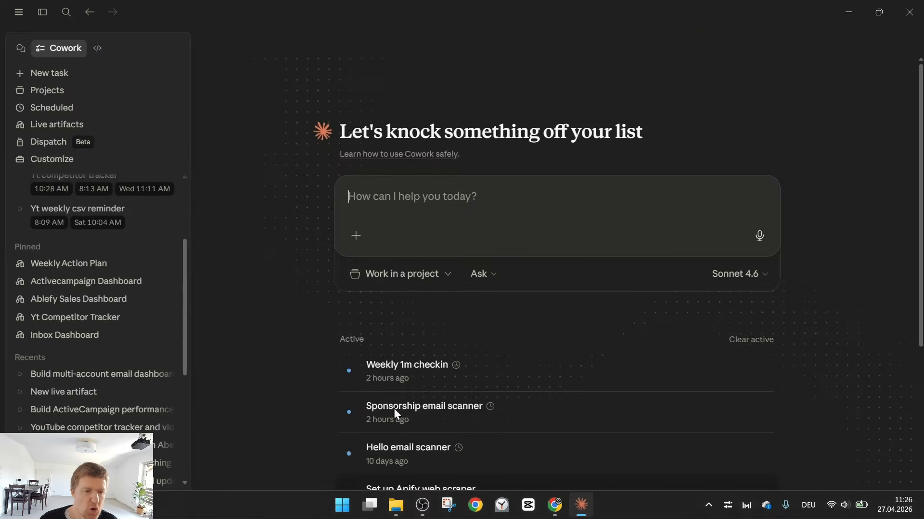
# Cycle through the pinned Ablefy Sales, Inbox and ActiveCampaign dashboards and the Weekly Action Plan
pyautogui.click(54, 300)
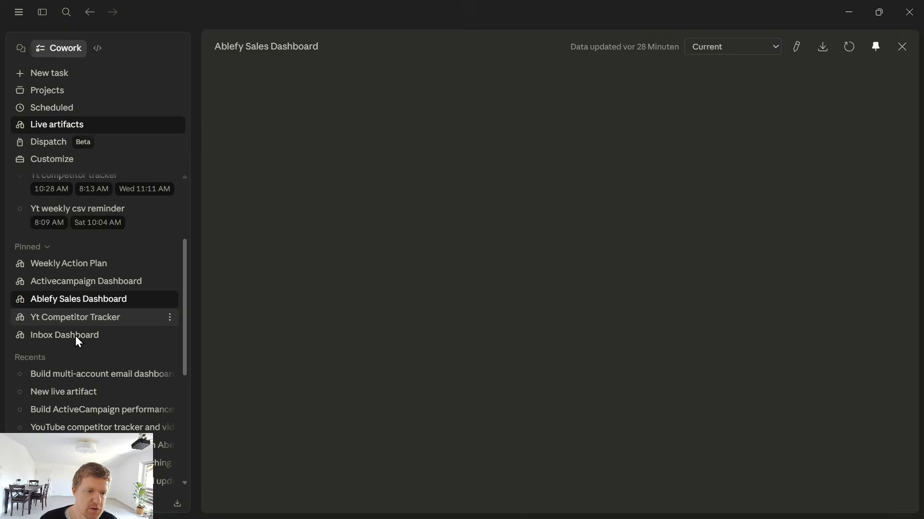
pyautogui.click(64, 335)
pyautogui.click(61, 281)
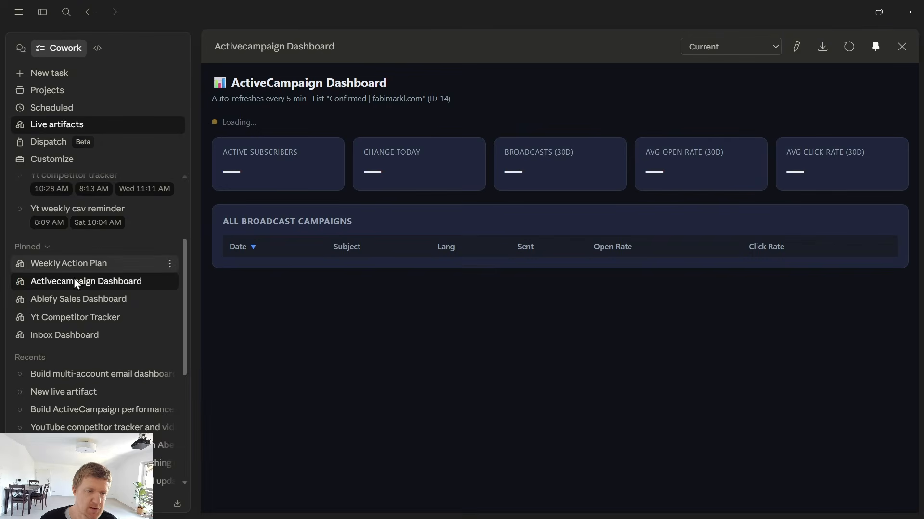
pyautogui.click(84, 299)
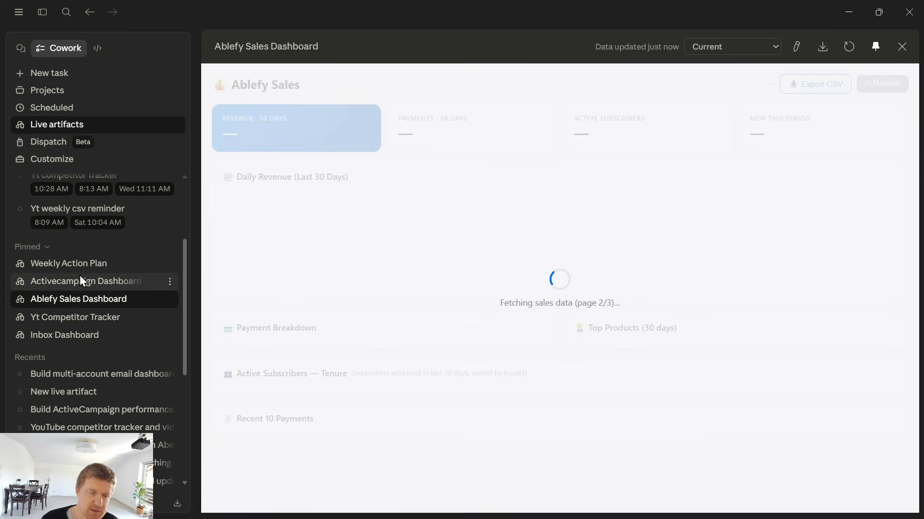
pyautogui.click(72, 265)
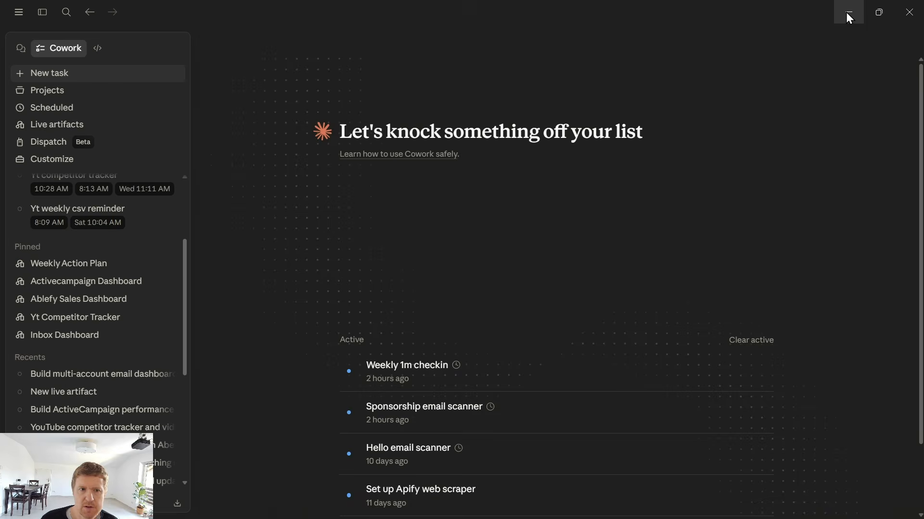
pyautogui.moveTo(668, 38); pyautogui.dragTo(624, 207)
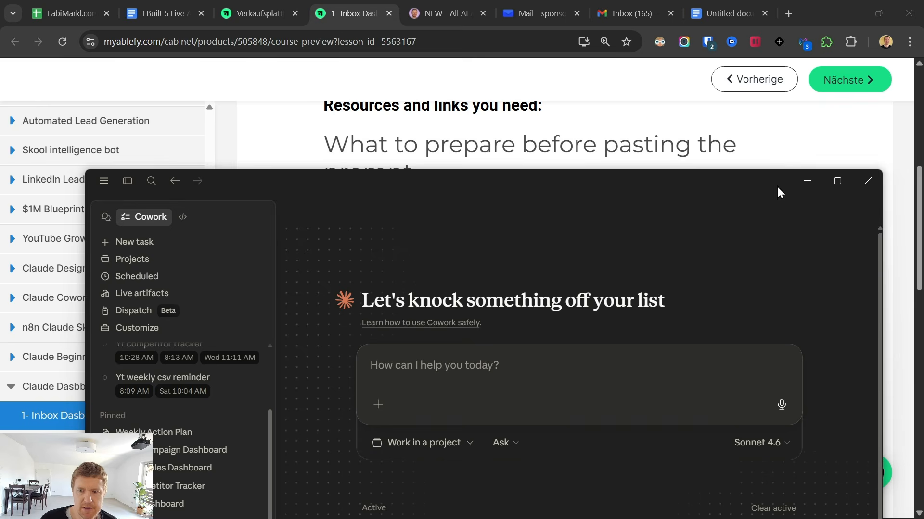
pyautogui.click(837, 181)
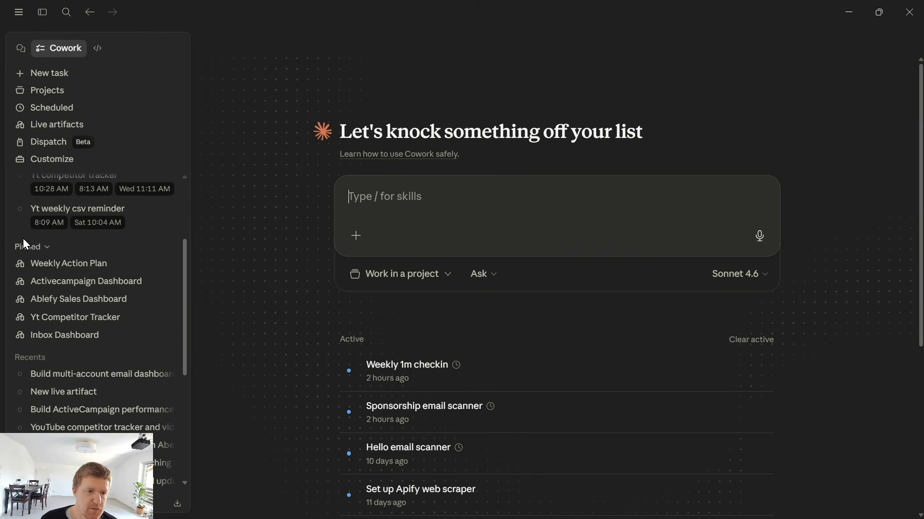
# Open the Email Reply Assistant project from Projects and return to a new task
pyautogui.click(41, 90)
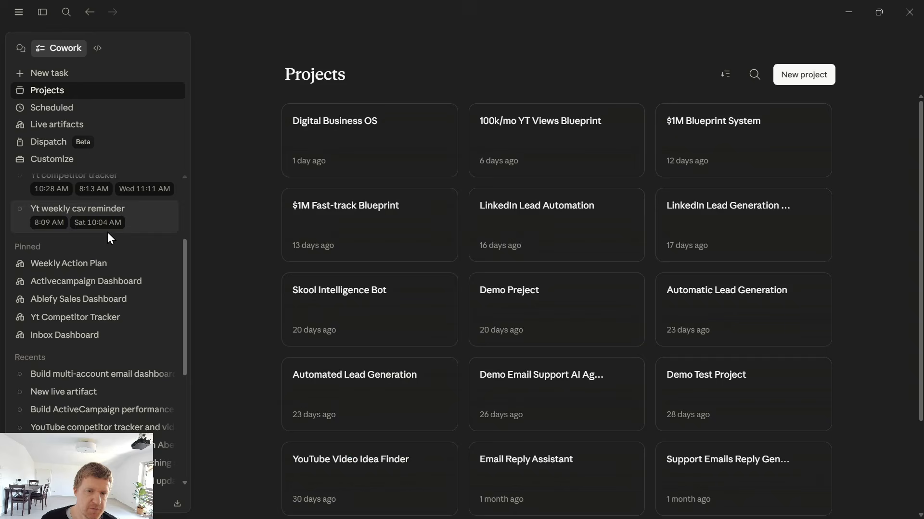
pyautogui.click(560, 463)
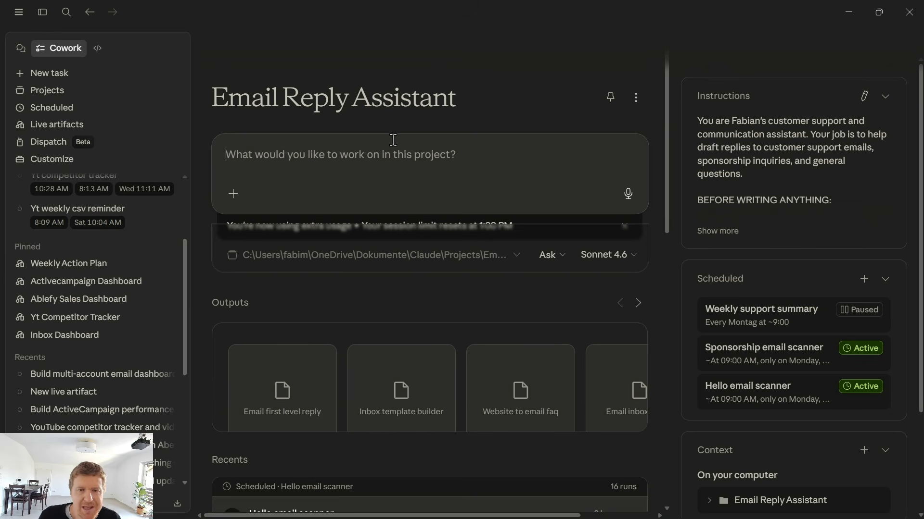
pyautogui.click(61, 79)
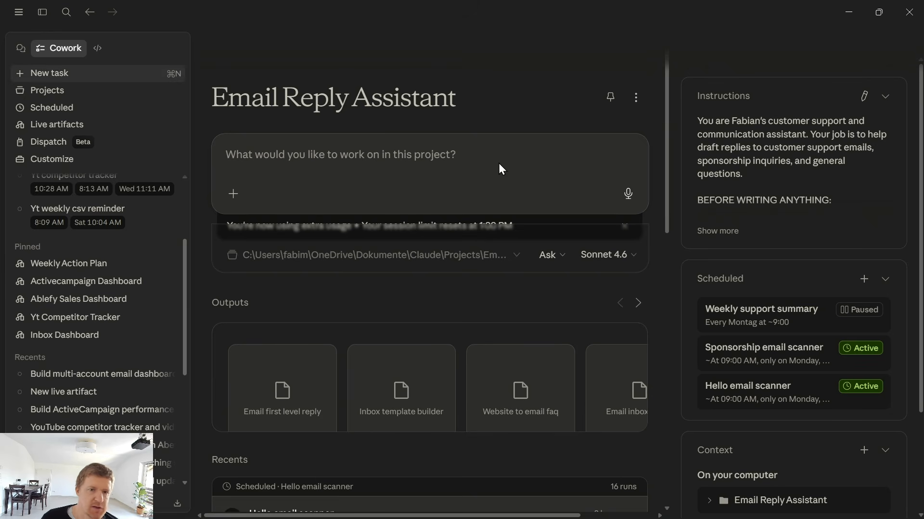
# Minimize Cowork and highlight the Gmail-only setup note in the lesson's preparation section
pyautogui.click(848, 12)
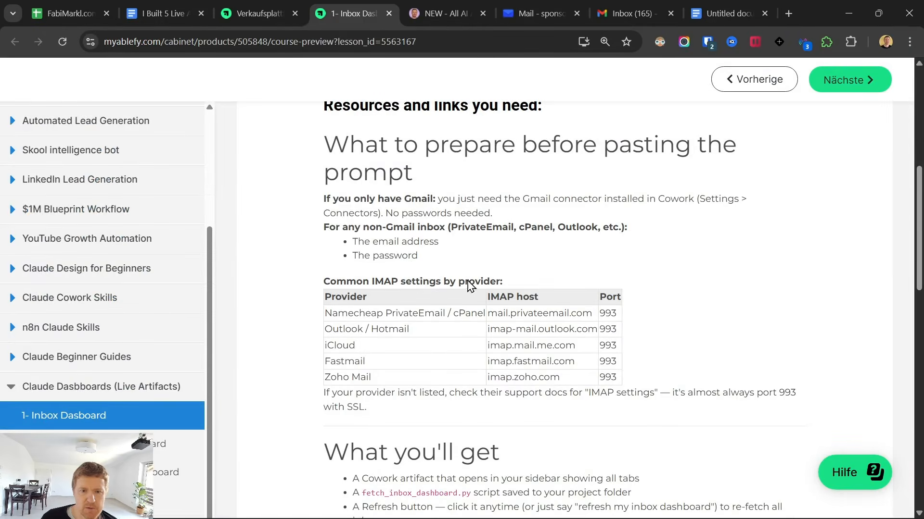
pyautogui.scroll(3, 407, 264)
pyautogui.scroll(-3, 400, 269)
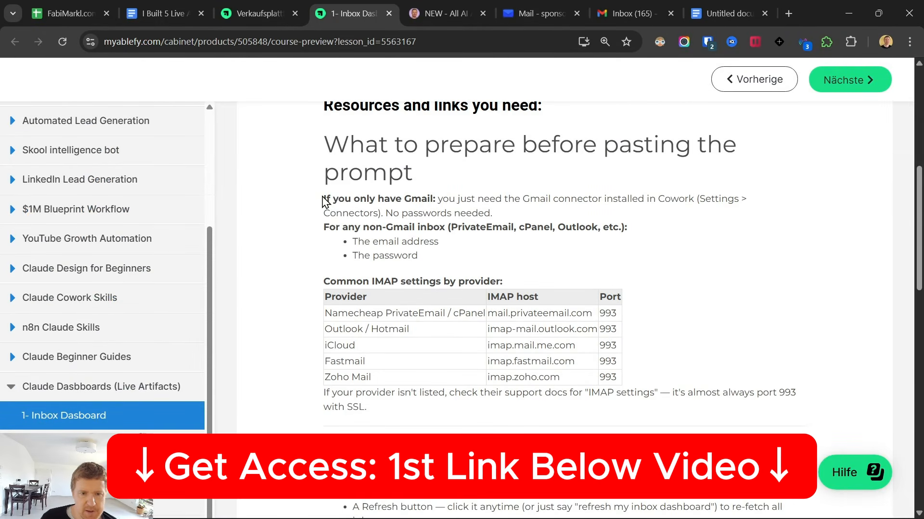
pyautogui.moveTo(324, 198); pyautogui.dragTo(437, 199)
pyautogui.click(382, 229)
pyautogui.moveTo(324, 199); pyautogui.dragTo(432, 202)
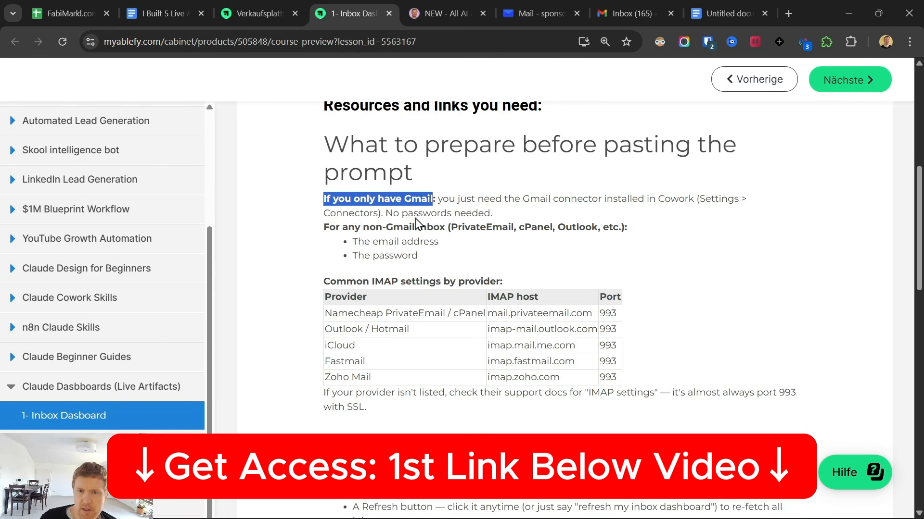
# Show the Gmail inbox and the PrivateEmail inbox in the browser, then switch back to Cowork
pyautogui.click(627, 14)
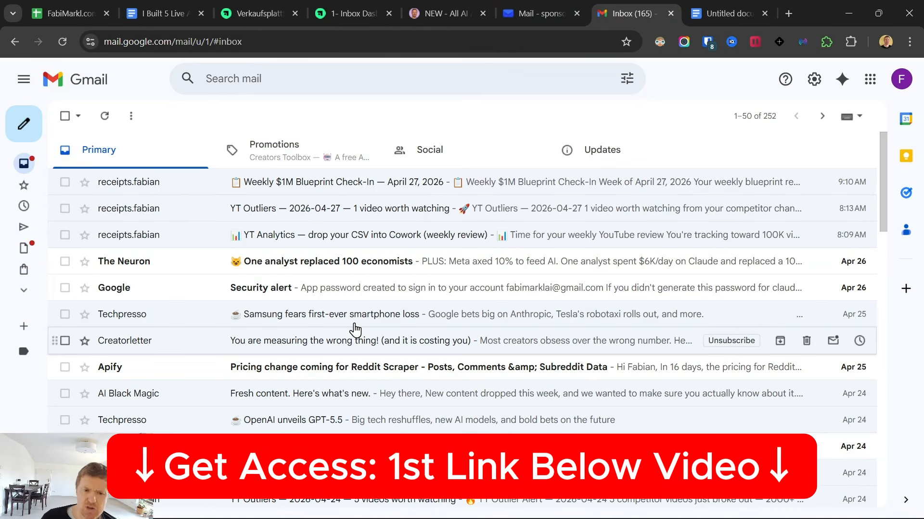
pyautogui.click(434, 7)
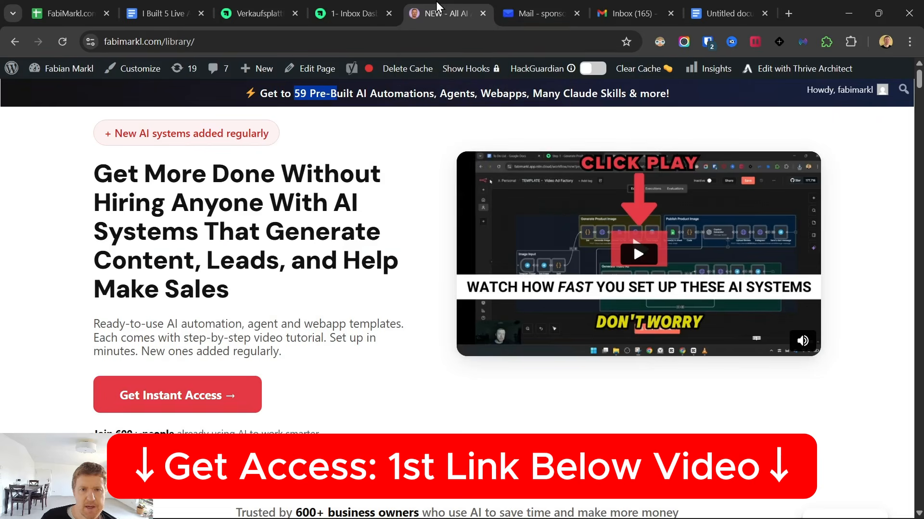
pyautogui.click(606, 10)
pyautogui.click(562, 7)
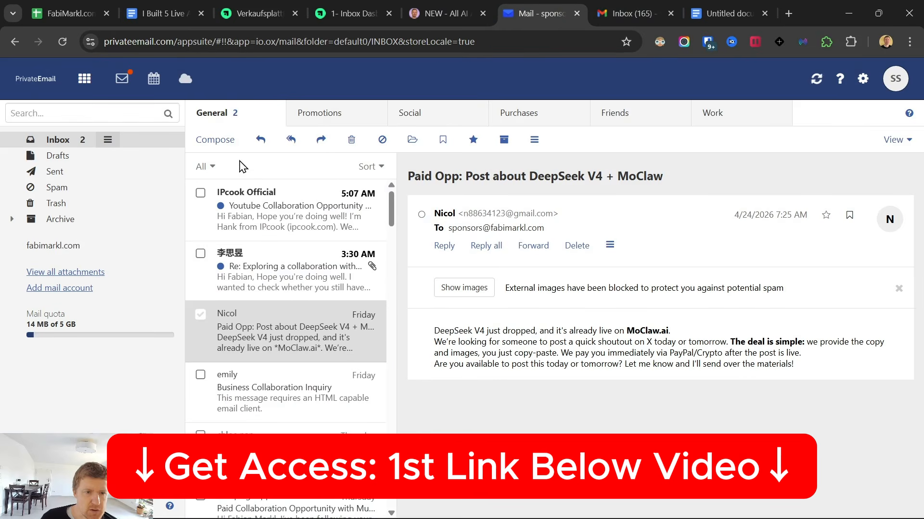
pyautogui.click(464, 6)
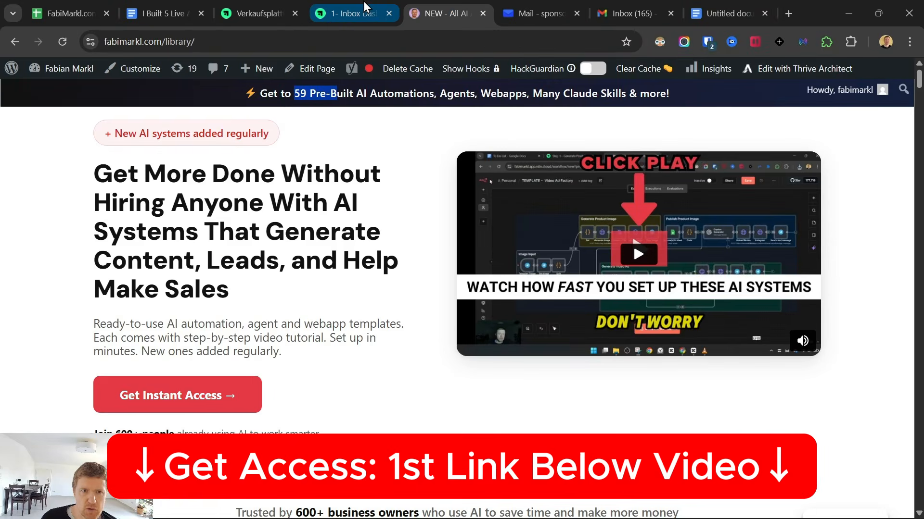
pyautogui.click(354, 14)
pyautogui.click(581, 507)
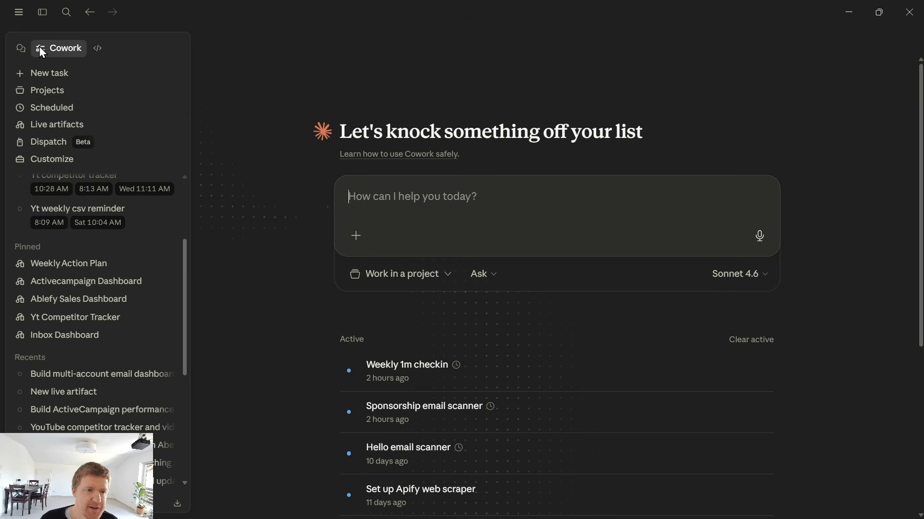
# Open Customize, view the Gmail connector's permissions, and browse the connectors directory
pyautogui.click(51, 160)
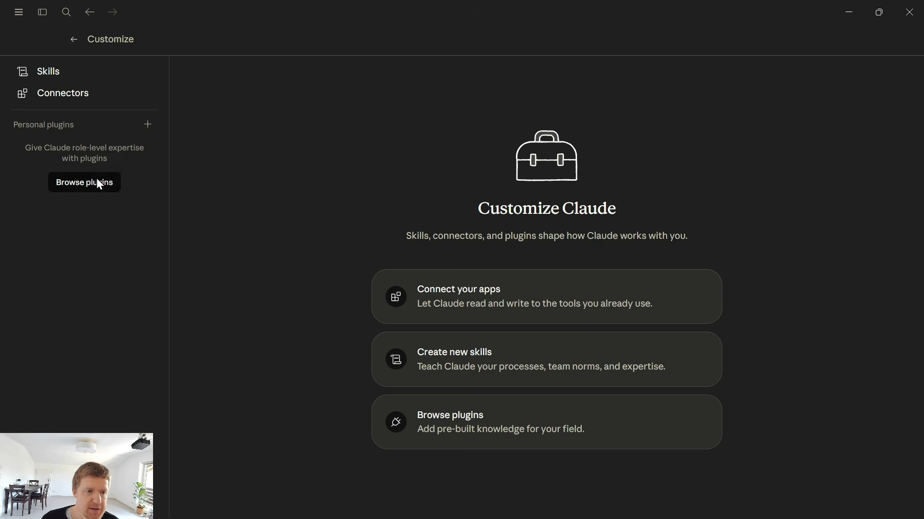
pyautogui.click(67, 93)
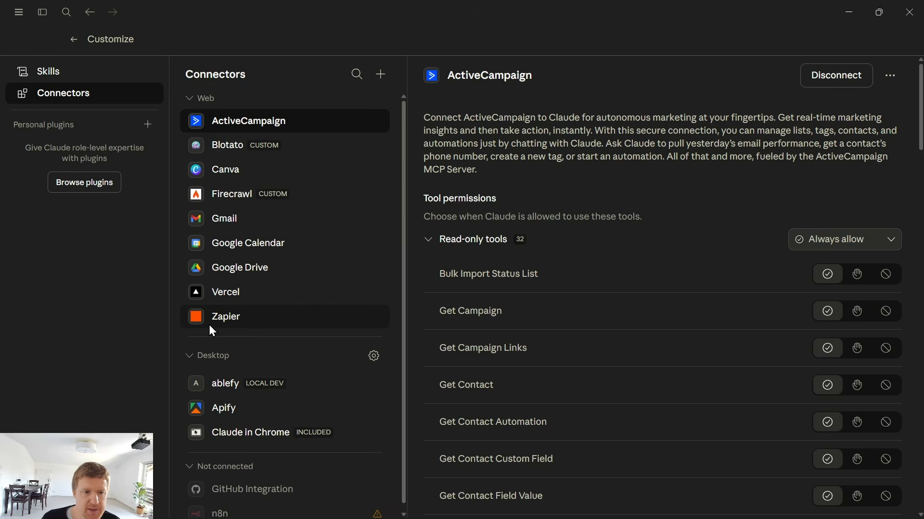
pyautogui.click(295, 220)
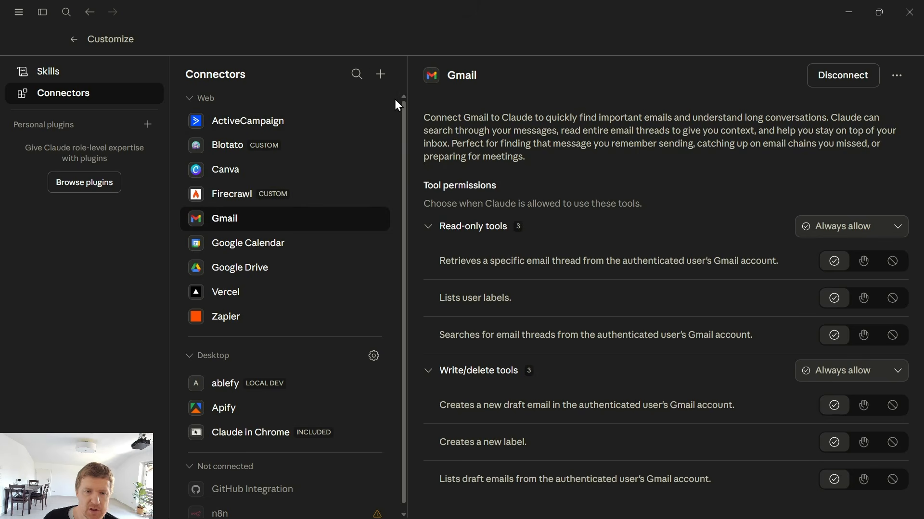
pyautogui.click(381, 75)
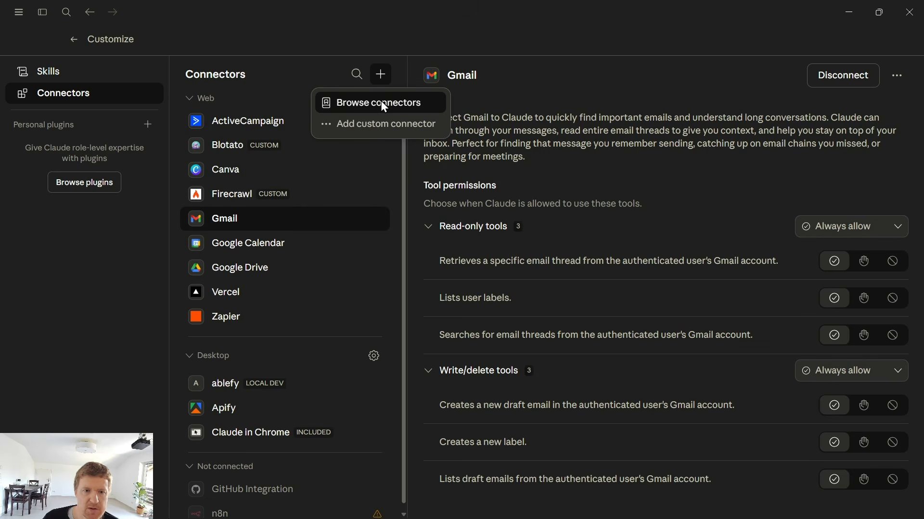
pyautogui.click(380, 102)
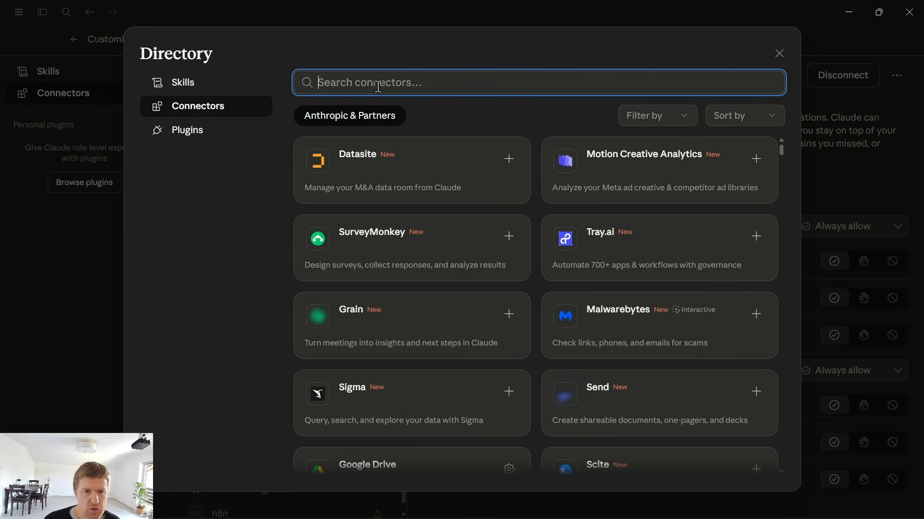
# Search the connectors directory for gmail and then zapier, and close the directory
pyautogui.write('gmail')
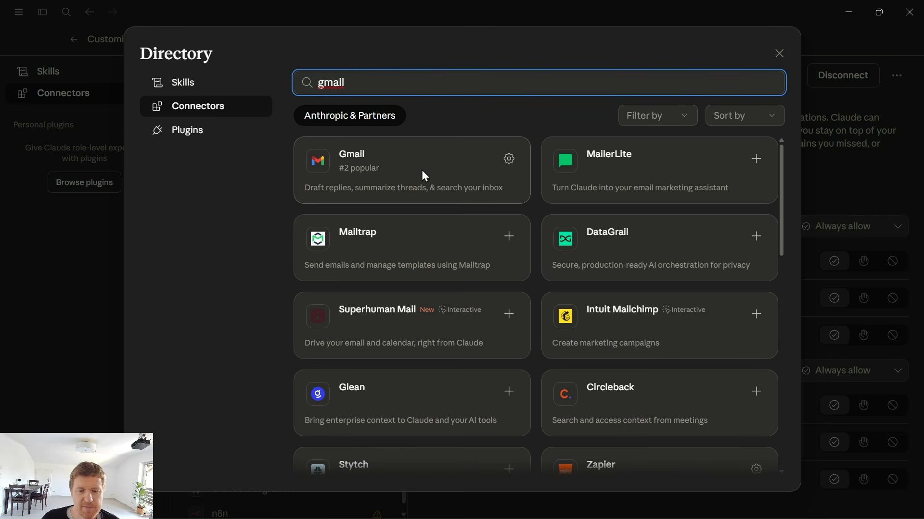
pyautogui.doubleClick(387, 84)
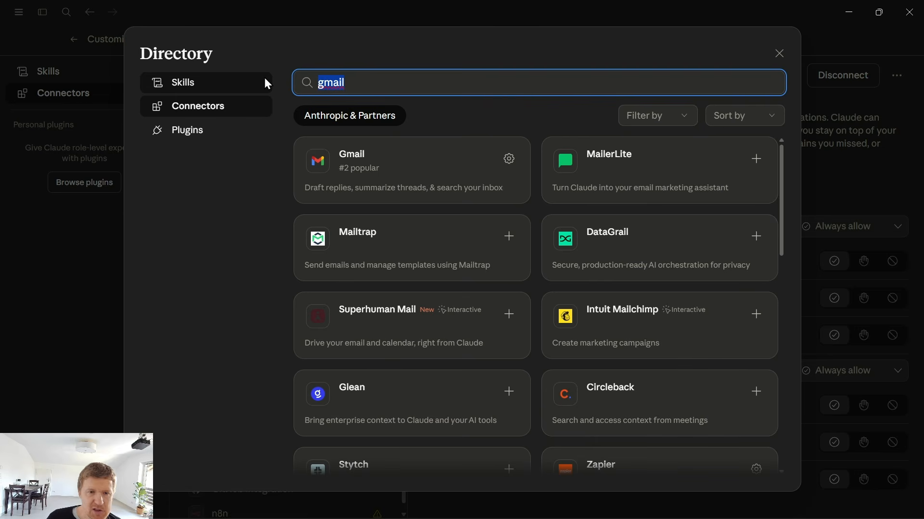
pyautogui.write('zapier')
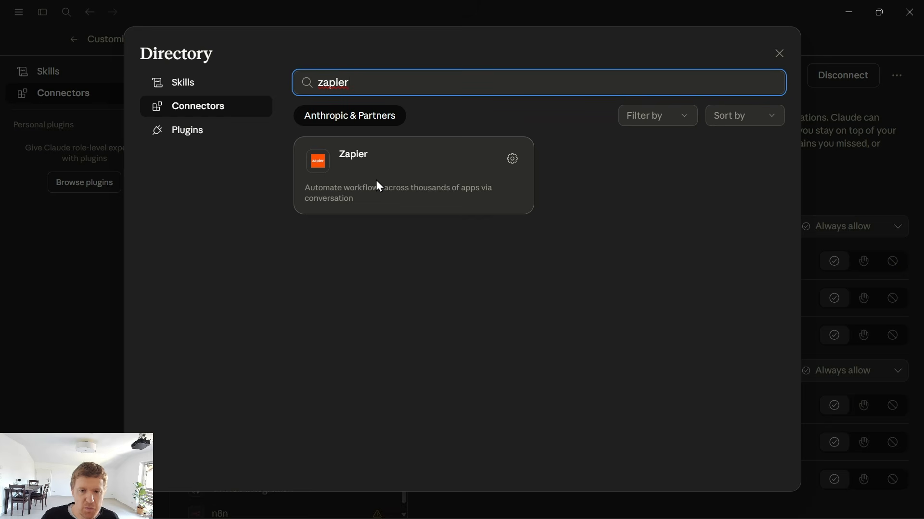
pyautogui.moveTo(355, 83); pyautogui.dragTo(290, 85)
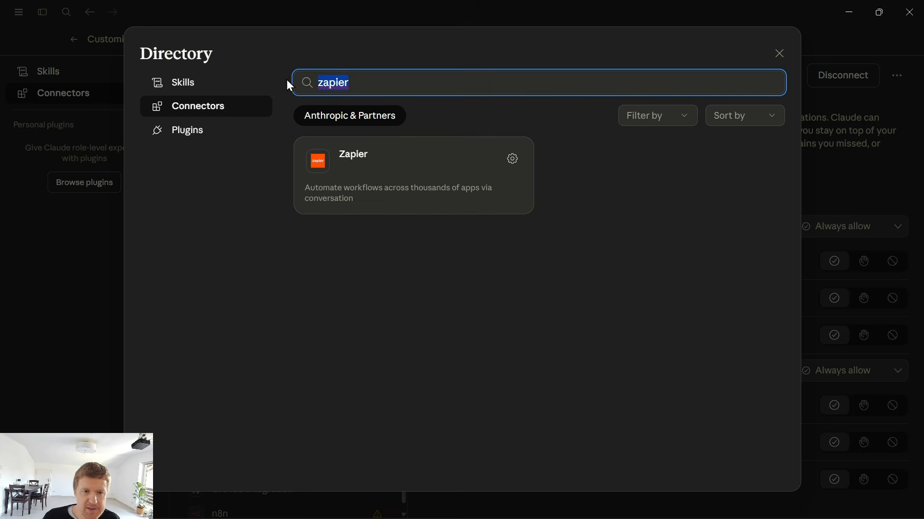
pyautogui.click(780, 54)
# Open the add-connector menu and view the Gmail connector's tool permission options for read-only and write/delete tools
pyautogui.click(382, 82)
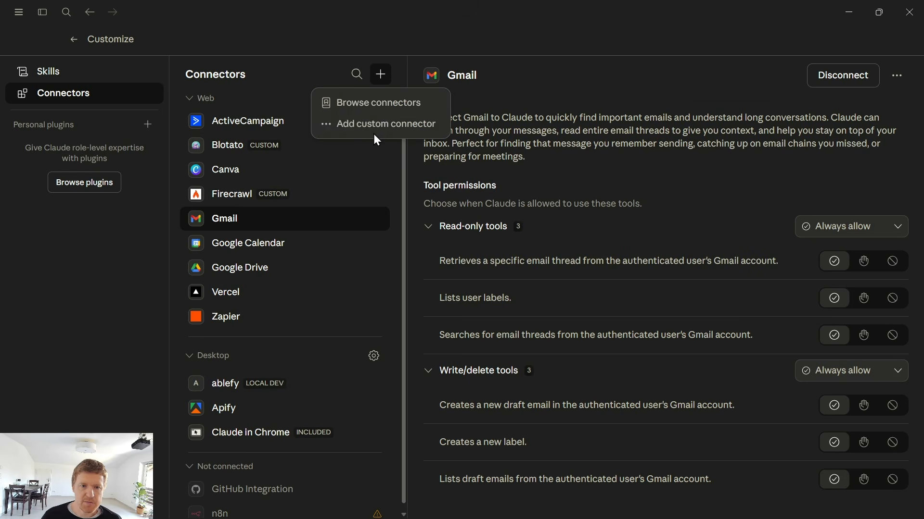
pyautogui.click(373, 130)
pyautogui.click(551, 370)
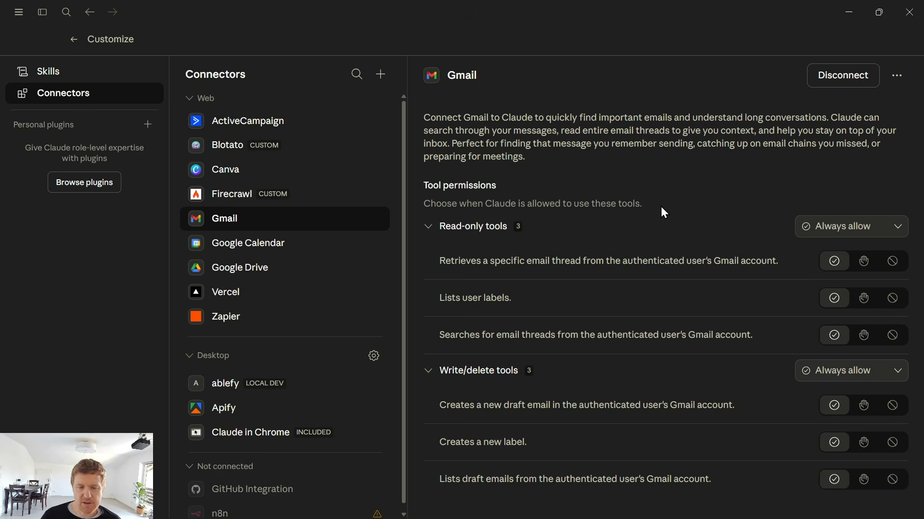
pyautogui.click(847, 229)
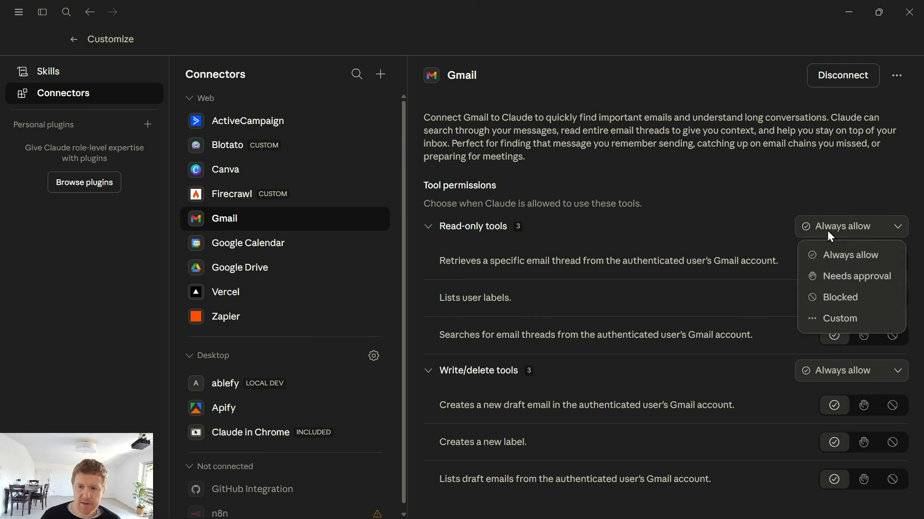
pyautogui.click(827, 230)
pyautogui.click(822, 367)
pyautogui.click(821, 371)
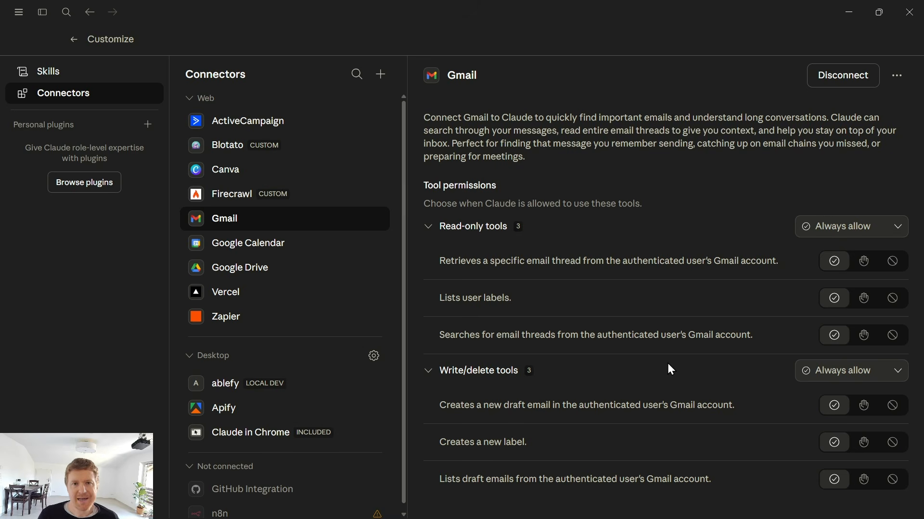
# Return to the Cowork home, switch to the lesson page and highlight the Gmail and non-Gmail inbox preparation notes
pyautogui.click(73, 40)
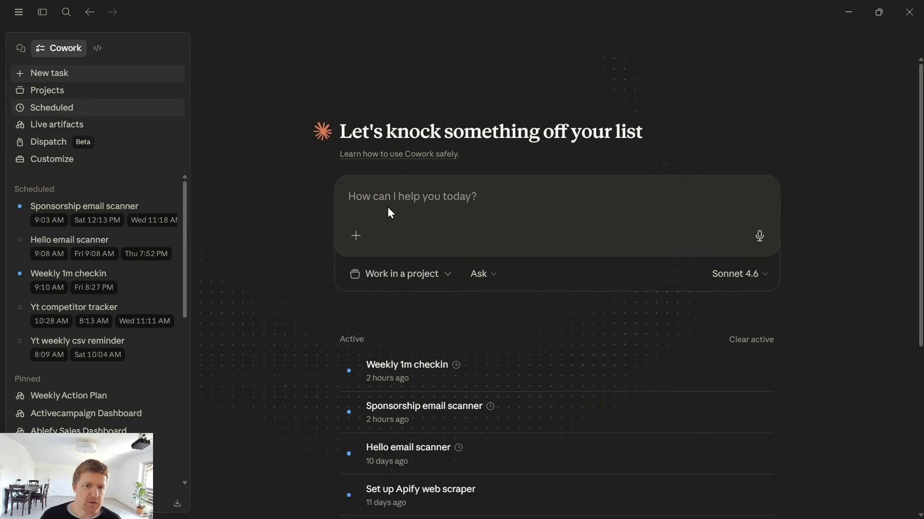
pyautogui.click(554, 503)
pyautogui.click(376, 216)
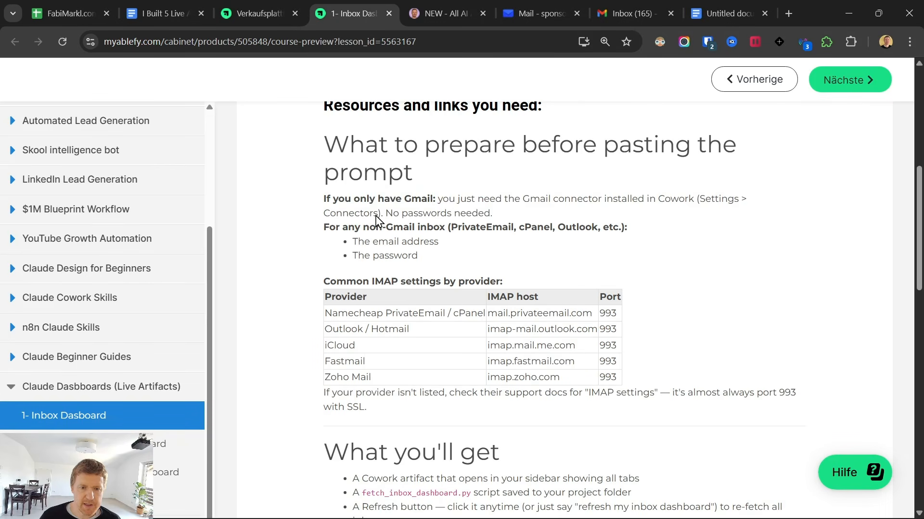
pyautogui.moveTo(468, 199); pyautogui.dragTo(504, 217)
pyautogui.click(493, 212)
pyautogui.moveTo(317, 230); pyautogui.dragTo(445, 246)
pyautogui.click(446, 254)
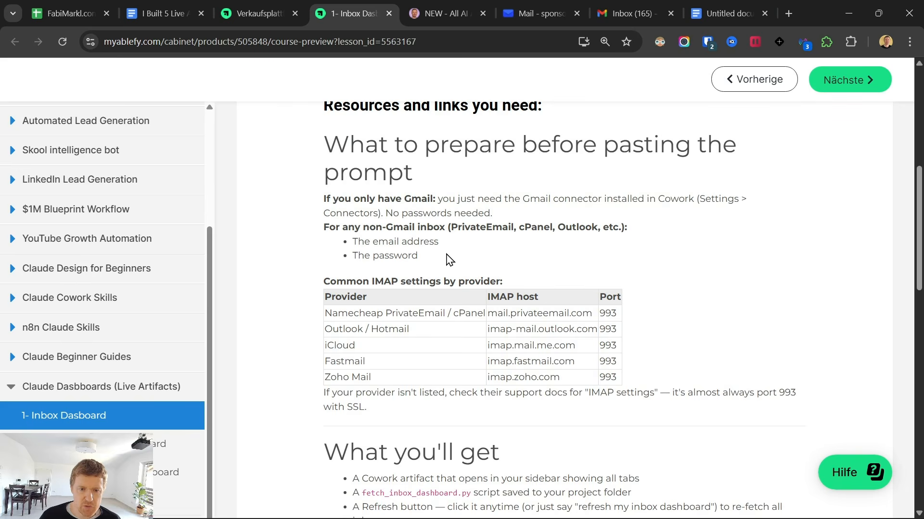
# Copy the lesson's inbox dashboard prompt and paste it into a new Cowork task
pyautogui.scroll(-3, 423, 253)
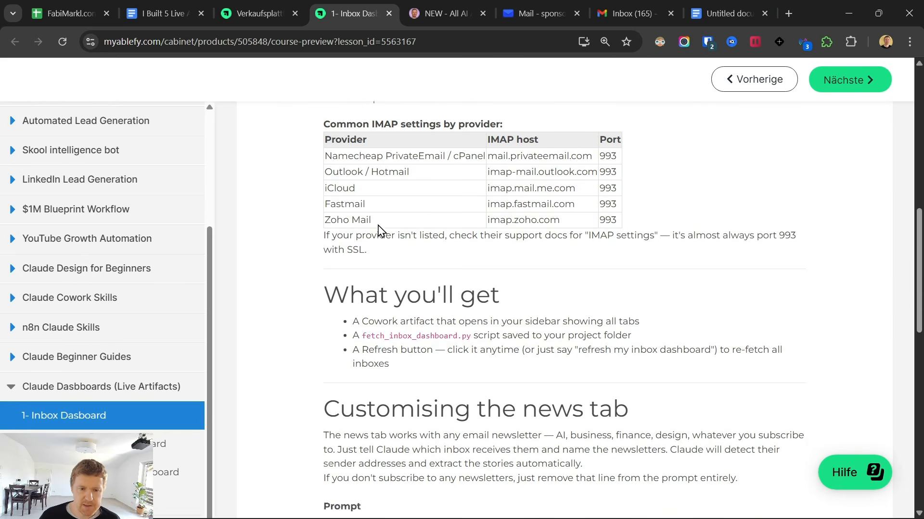
pyautogui.scroll(-6, 295, 284)
pyautogui.moveTo(330, 228); pyautogui.dragTo(477, 300)
pyautogui.scroll(-10, 477, 299)
pyautogui.keyDown('shift'); pyautogui.click(510, 459); pyautogui.keyUp('shift')
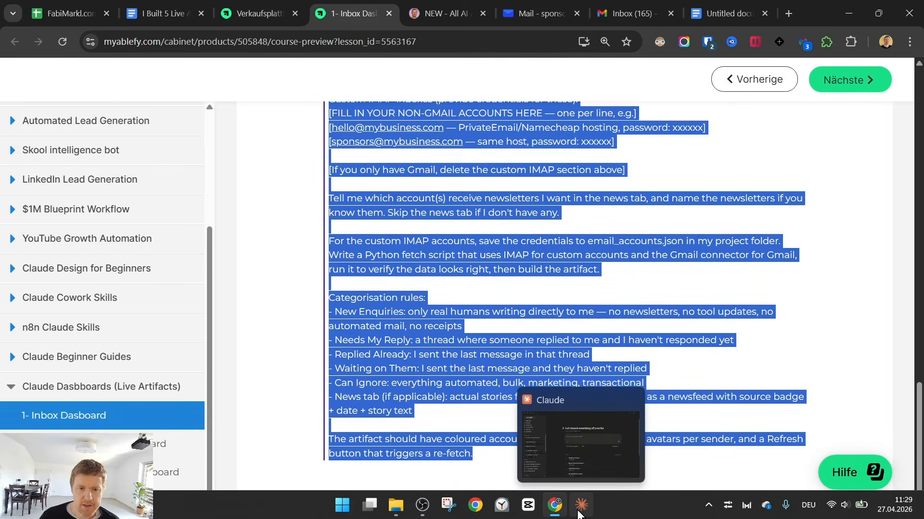
pyautogui.click(578, 510)
pyautogui.click(399, 202)
pyautogui.hotkey('ctrl', 'v')
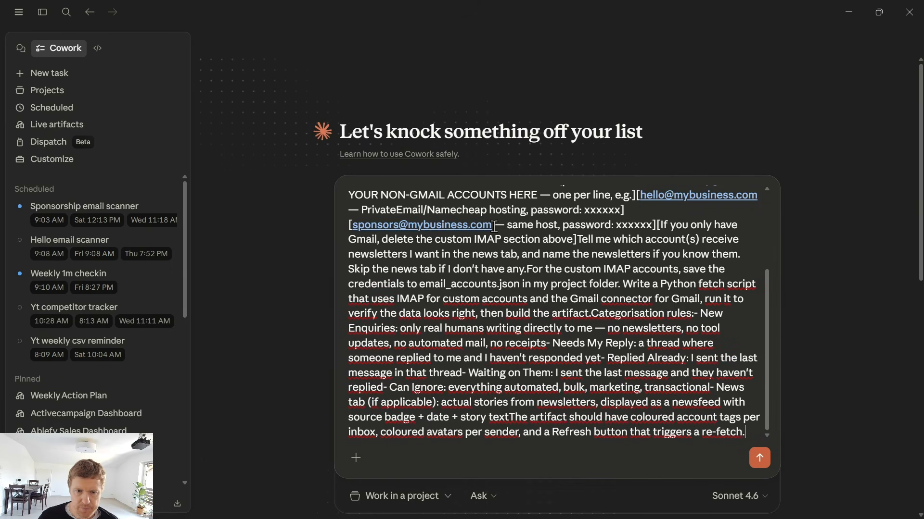
# Replace the prompt's example account lines with the sponsor inbox's e-mail address
pyautogui.moveTo(494, 226); pyautogui.dragTo(554, 195)
pyautogui.press('BackSpace')
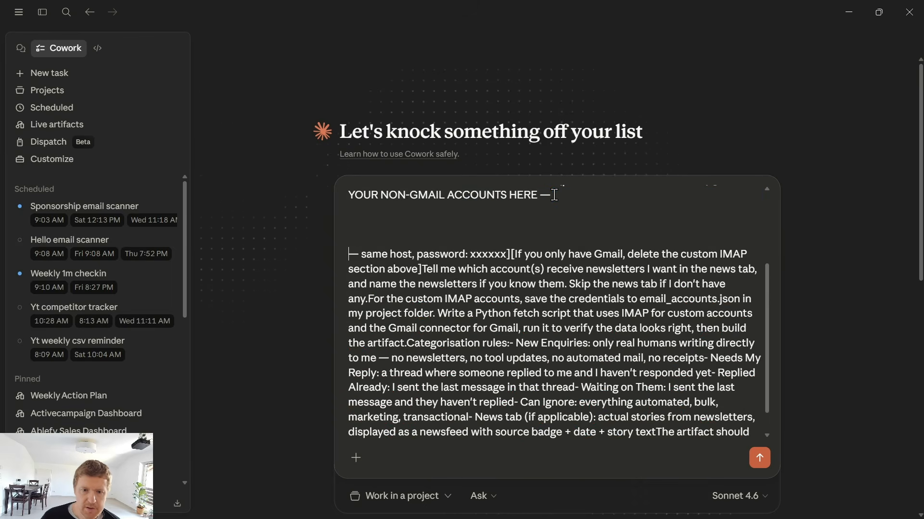
pyautogui.click(512, 254)
pyautogui.press('Return')
pyautogui.press('Return')
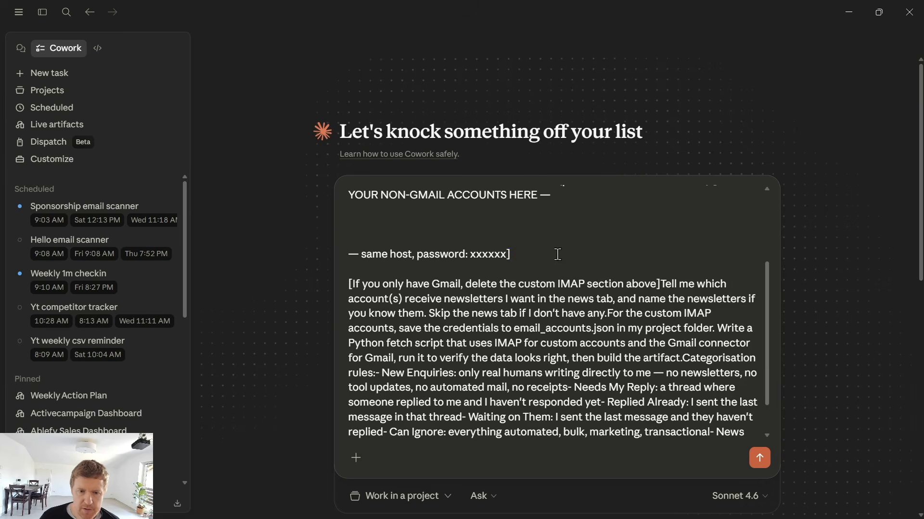
pyautogui.moveTo(558, 254); pyautogui.dragTo(290, 220)
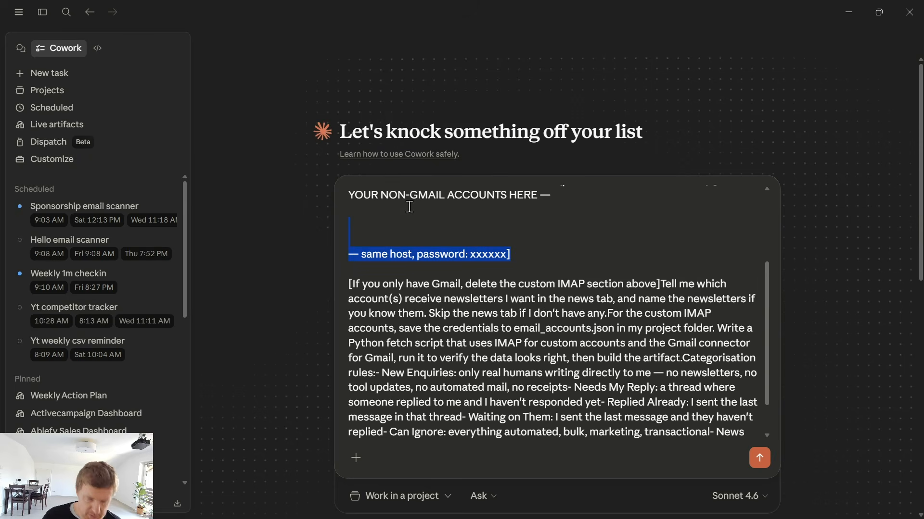
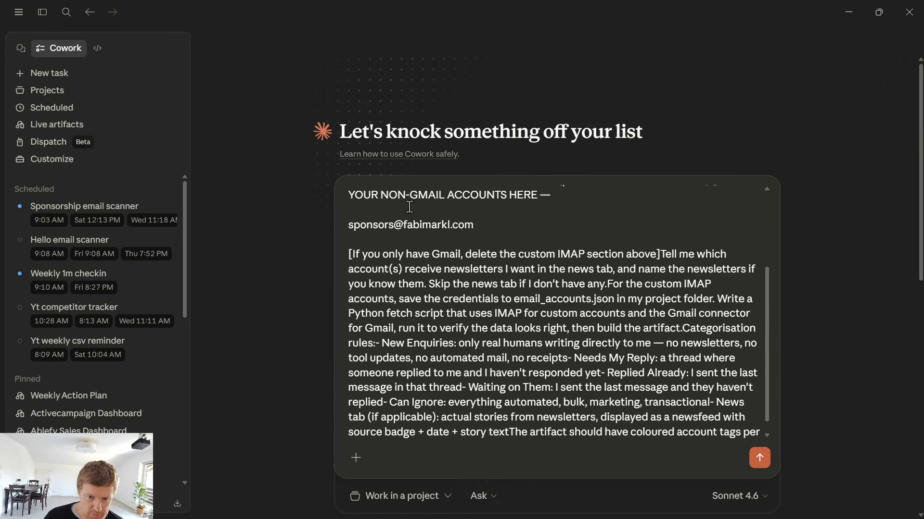
pyautogui.press('Return')
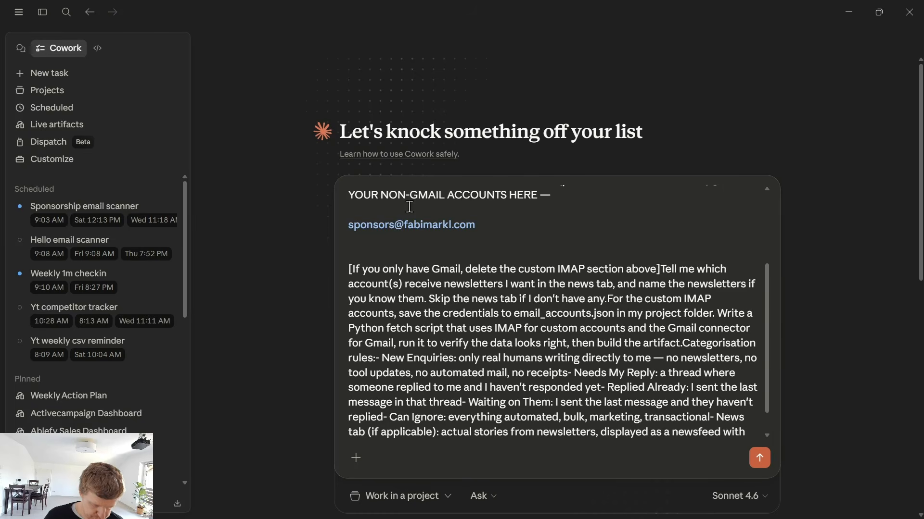
# Add a password line below the address and copy the PrivateEmail web address from the browser
pyautogui.scroll(-1, 410, 207)
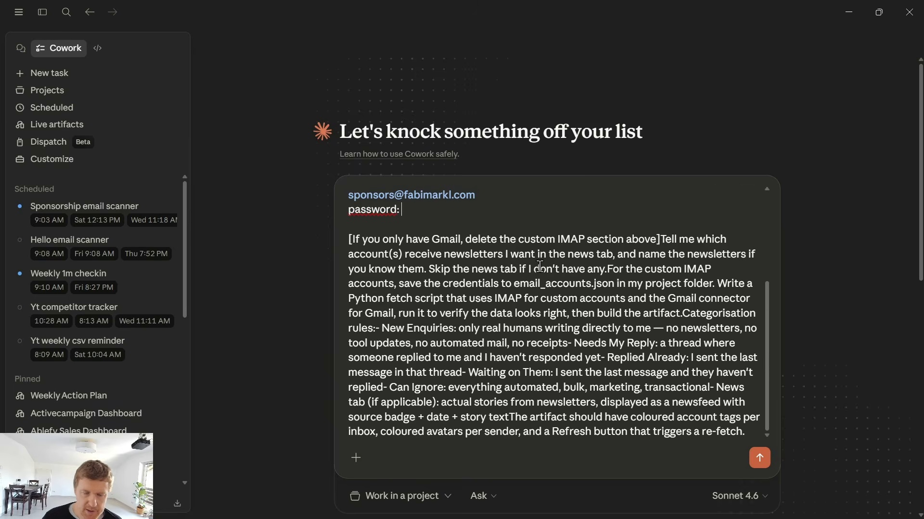
pyautogui.press('Return')
pyautogui.press('Return')
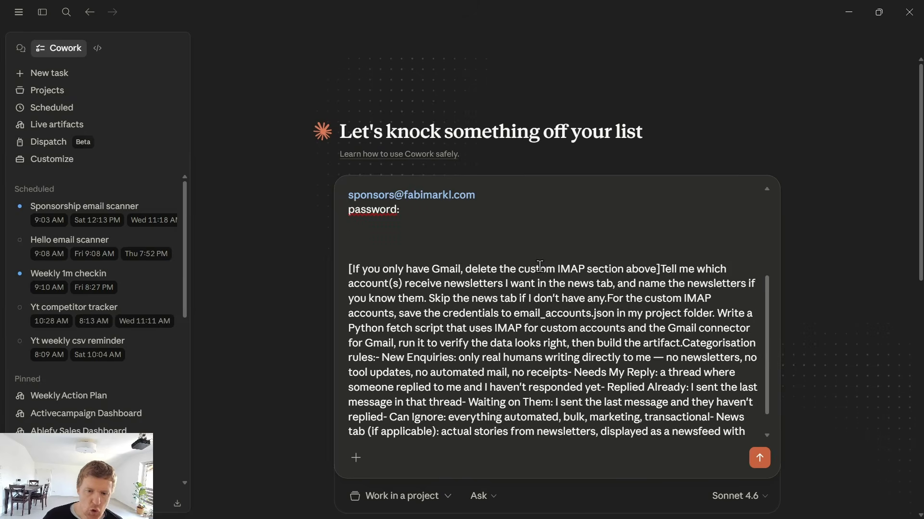
pyautogui.hotkey('alt', 'Tab')
pyautogui.click(538, 13)
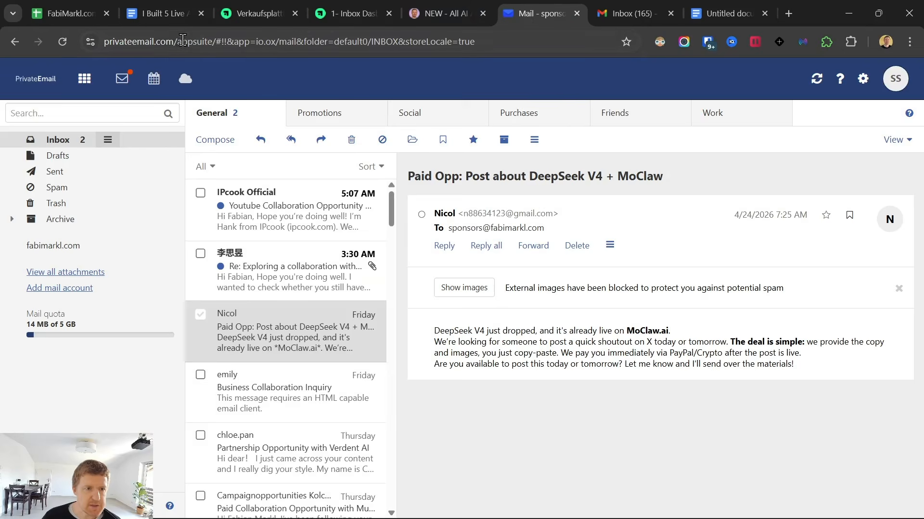
pyautogui.click(174, 42)
pyautogui.hotkey('alt', 'Tab')
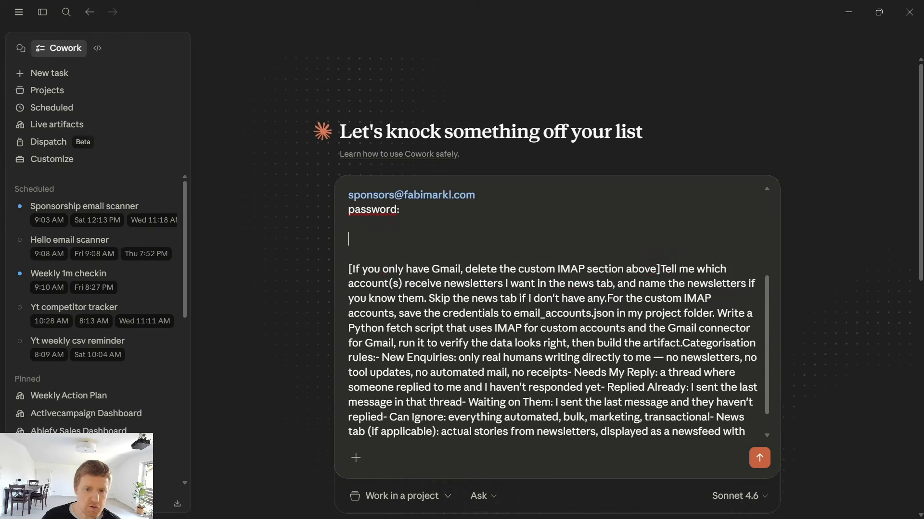
pyautogui.write('email p')
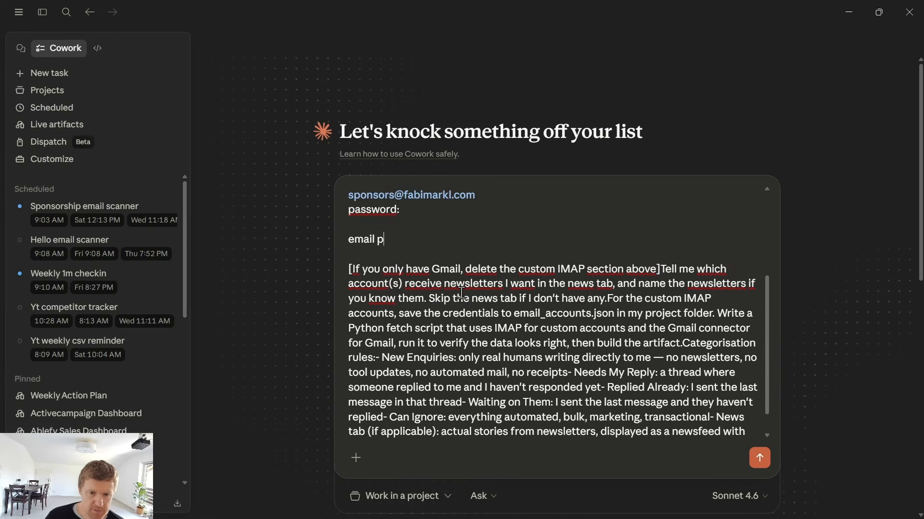
pyautogui.write('rovider')
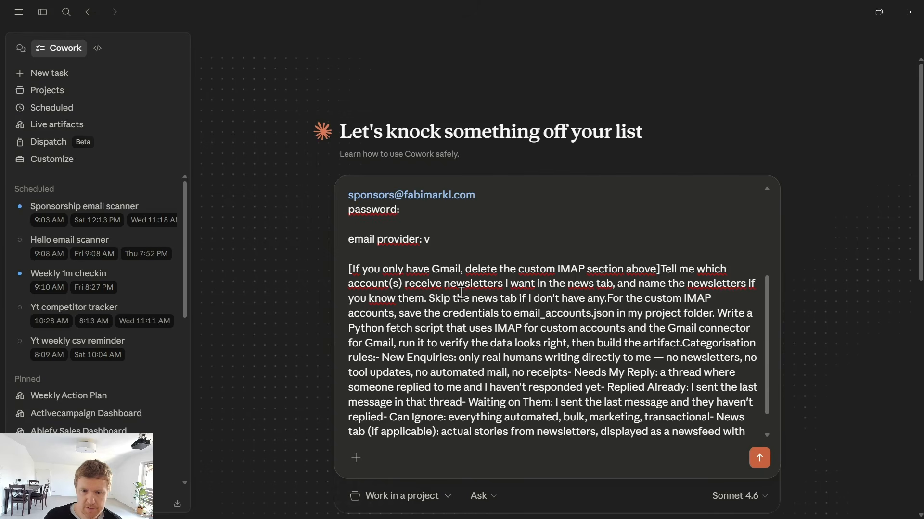
pyautogui.write(':')
pyautogui.write('https://privateemail.com/')
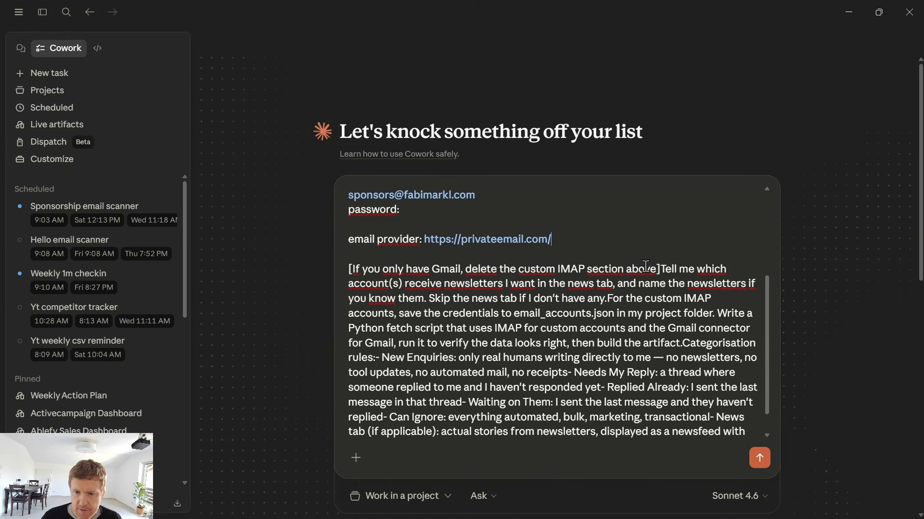
# Delete the Gmail-only bracketed instruction and send the inbox dashboard prompt
pyautogui.moveTo(660, 269); pyautogui.dragTo(347, 240)
pyautogui.press('BackSpace')
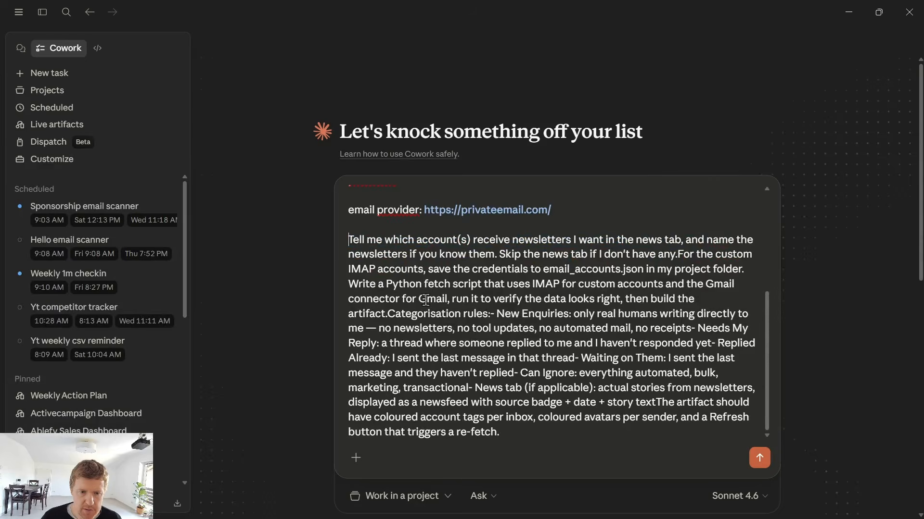
pyautogui.scroll(3, 439, 245)
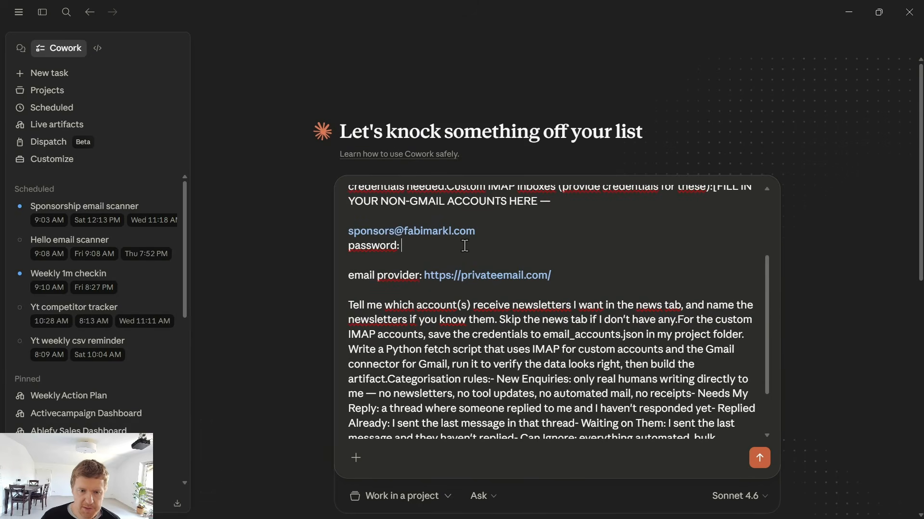
pyautogui.scroll(-3, 465, 245)
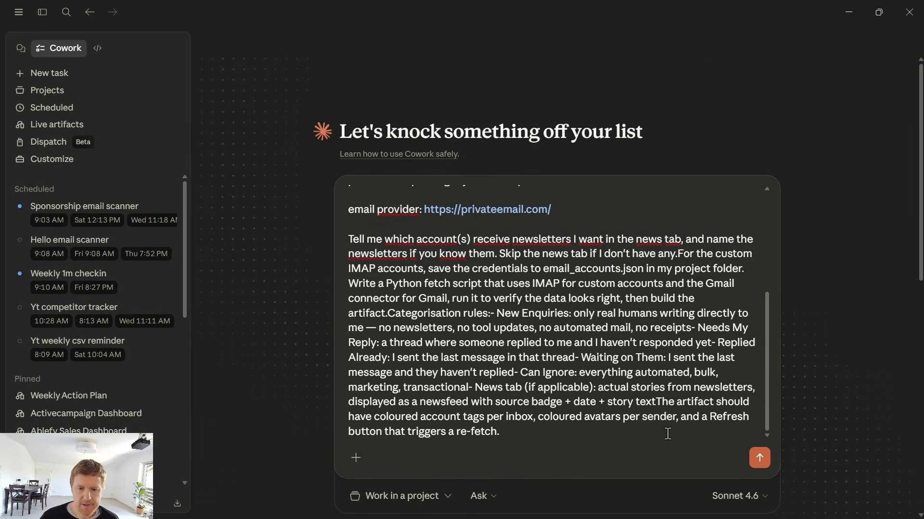
pyautogui.click(759, 460)
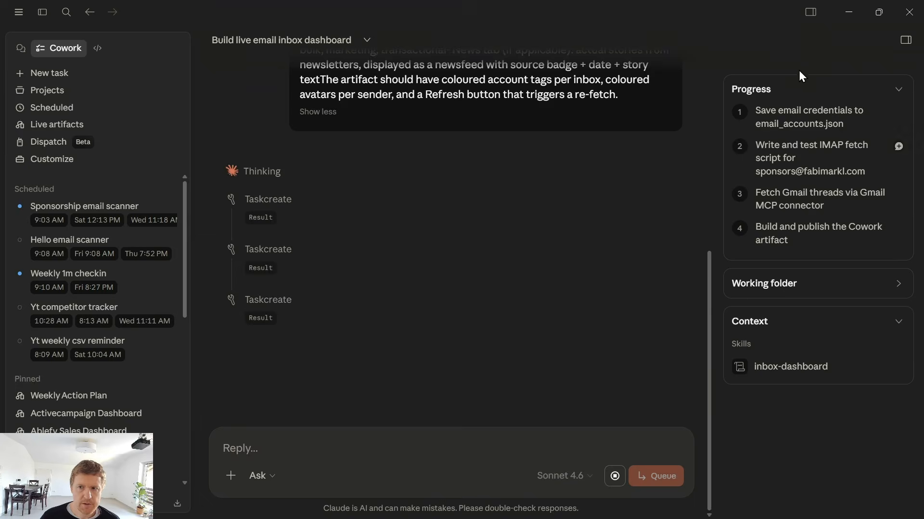
# Minimize Cowork and open the Email Inbox Dashboard Skill lesson under Claude Cowork Skills
pyautogui.click(847, 12)
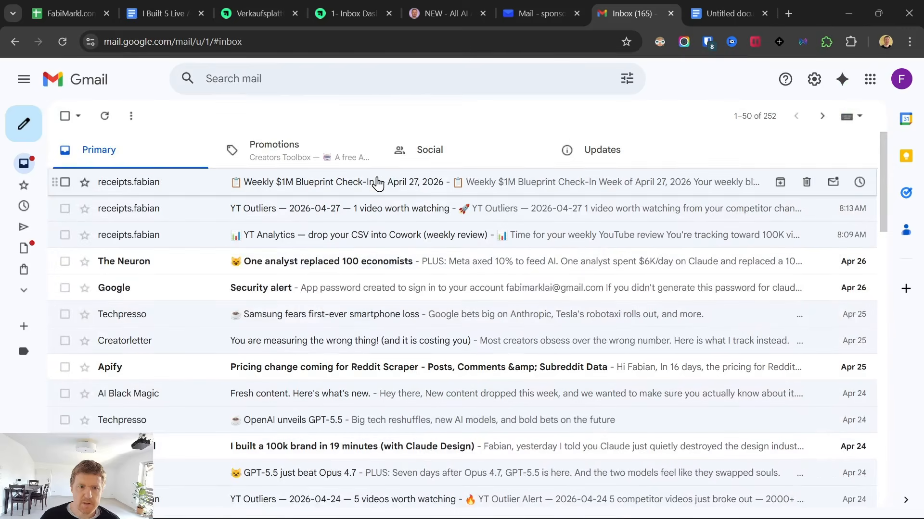
pyautogui.click(361, 7)
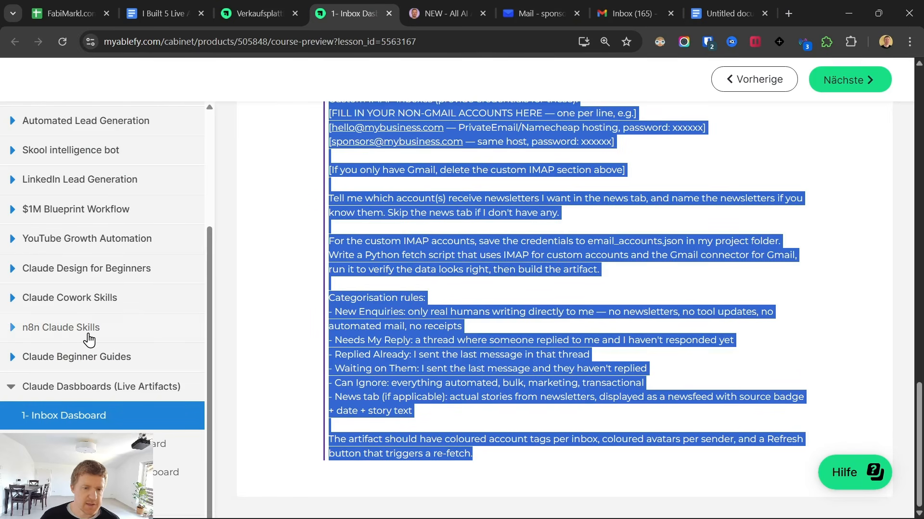
pyautogui.click(85, 301)
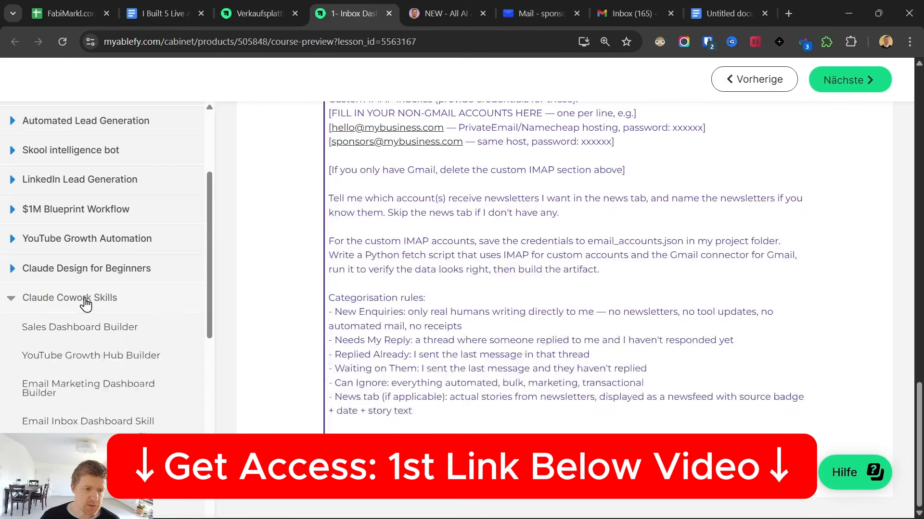
pyautogui.scroll(-3, 86, 302)
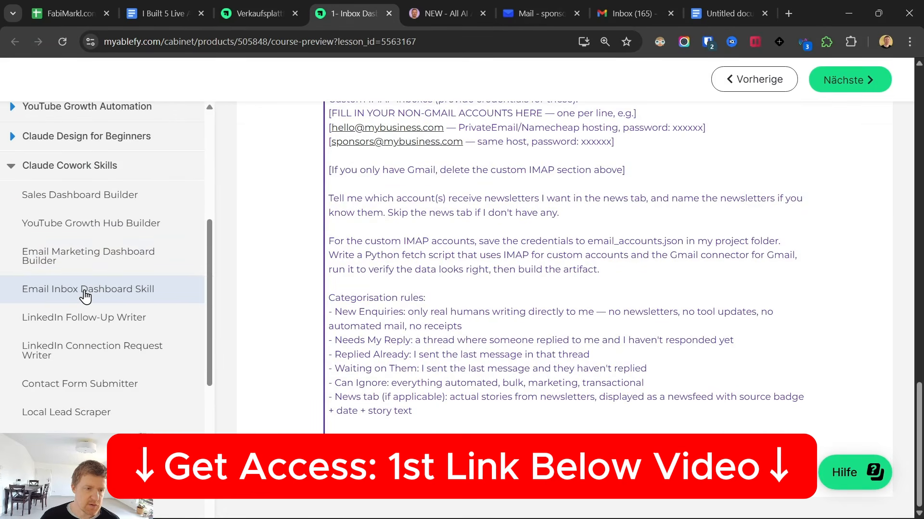
pyautogui.click(84, 294)
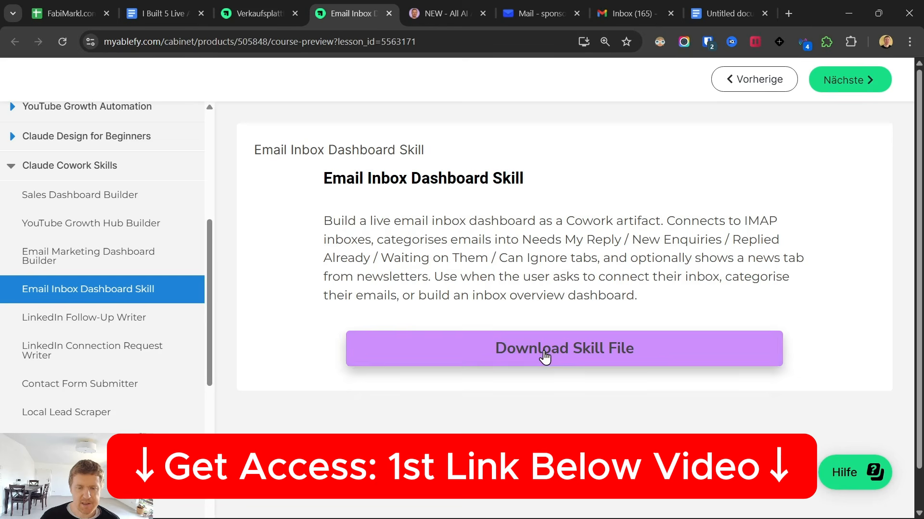
# Open the inbox-dashboard skill among the personal skills in Customize and read its description
pyautogui.click(581, 505)
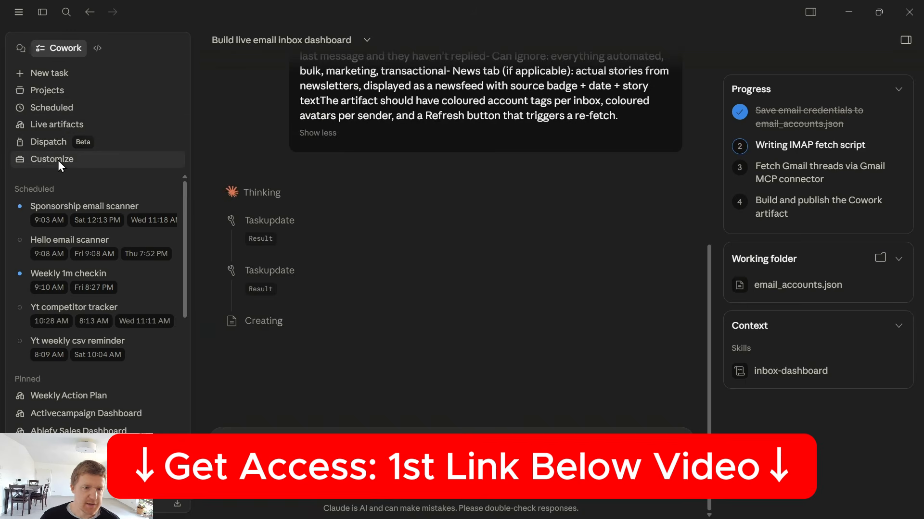
pyautogui.click(85, 154)
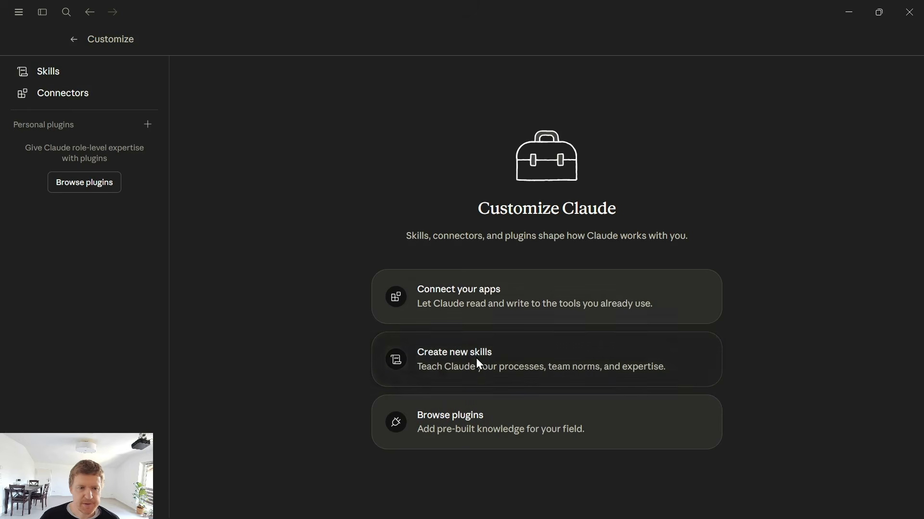
pyautogui.click(48, 75)
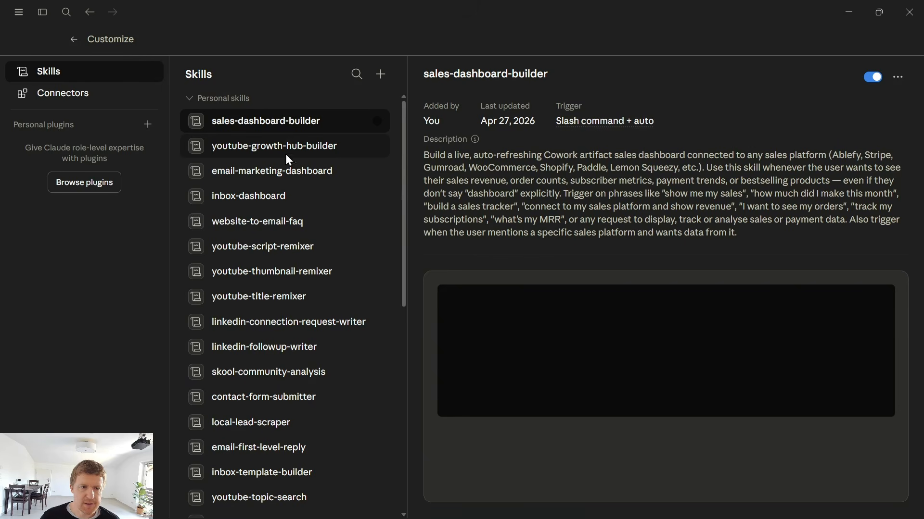
pyautogui.click(263, 207)
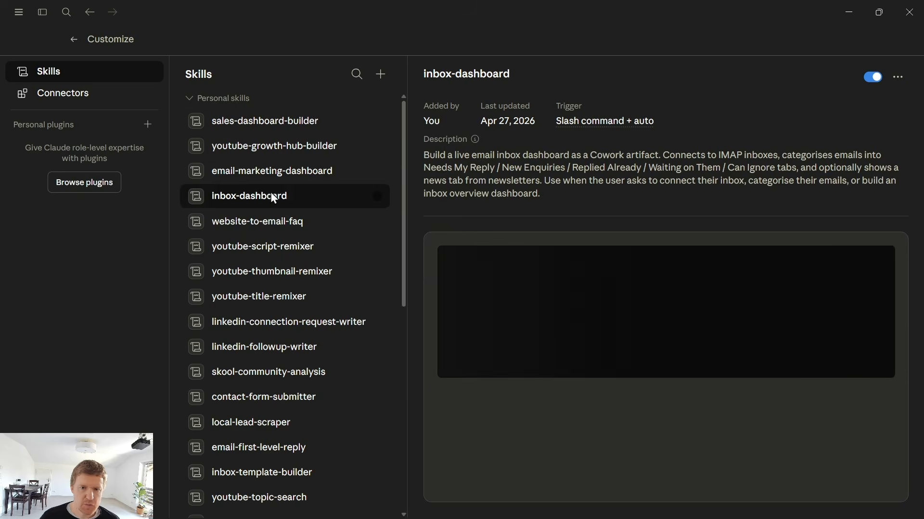
pyautogui.moveTo(423, 155); pyautogui.dragTo(573, 212)
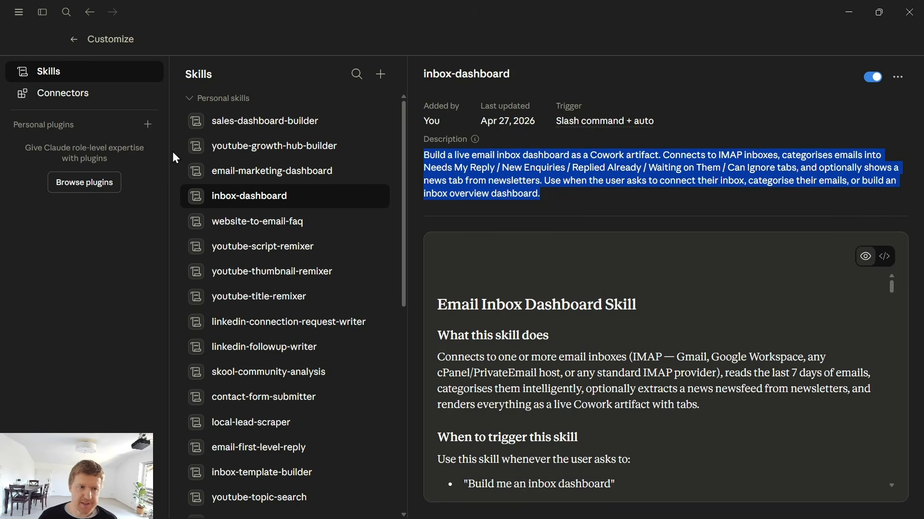
pyautogui.click(75, 38)
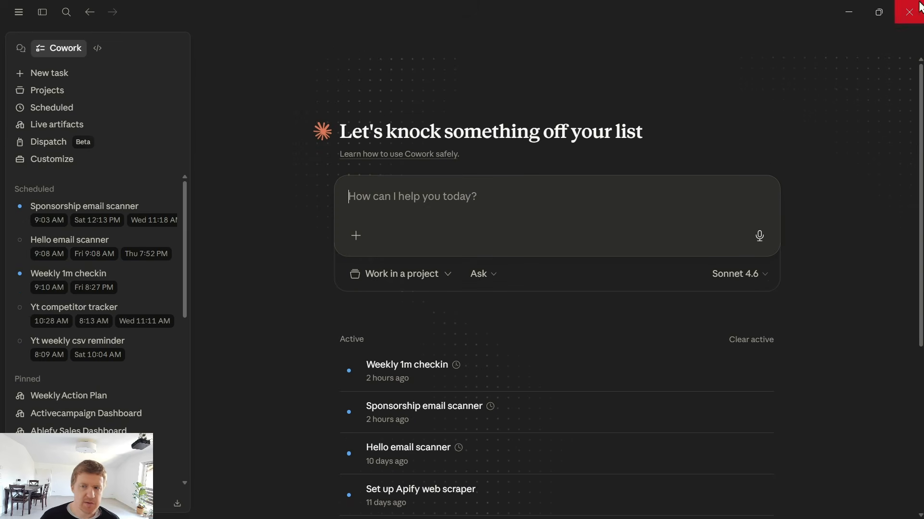
# Return to the inbox dashboard task and approve creating the inbox-dashboard live artifact
pyautogui.scroll(-3, 85, 358)
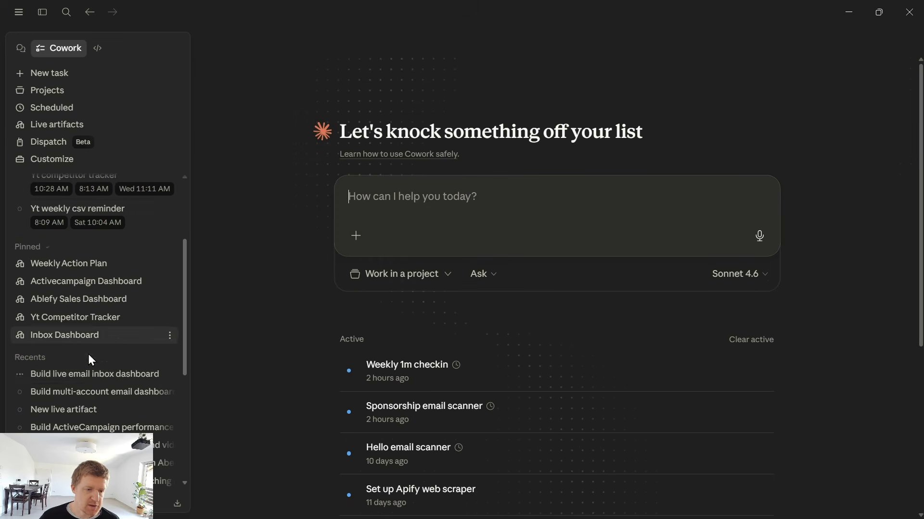
pyautogui.click(849, 10)
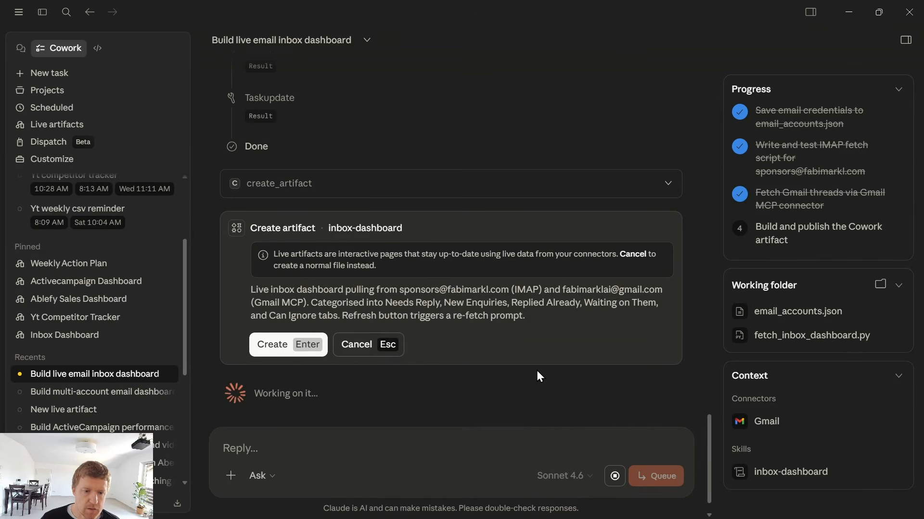
pyautogui.click(295, 346)
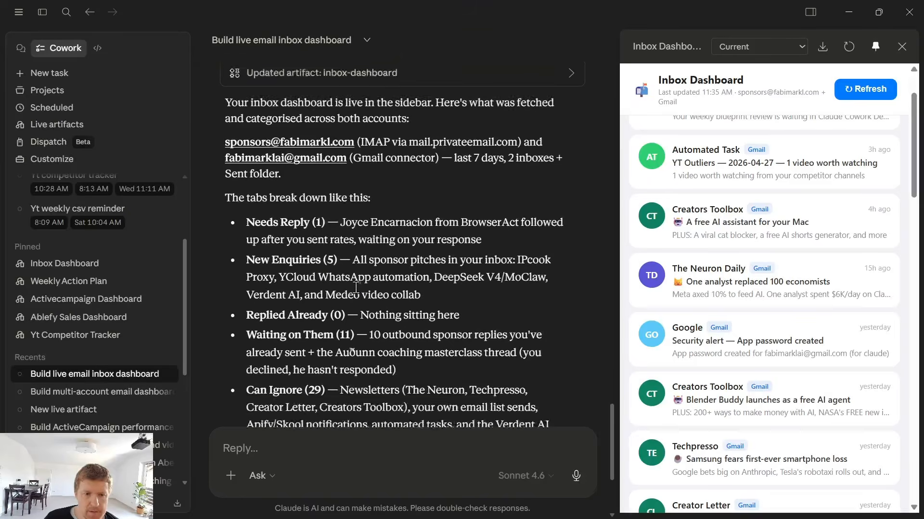
# Review the Needs Reply and New Enquiries tabs of the new inbox dashboard
pyautogui.scroll(-4, 411, 142)
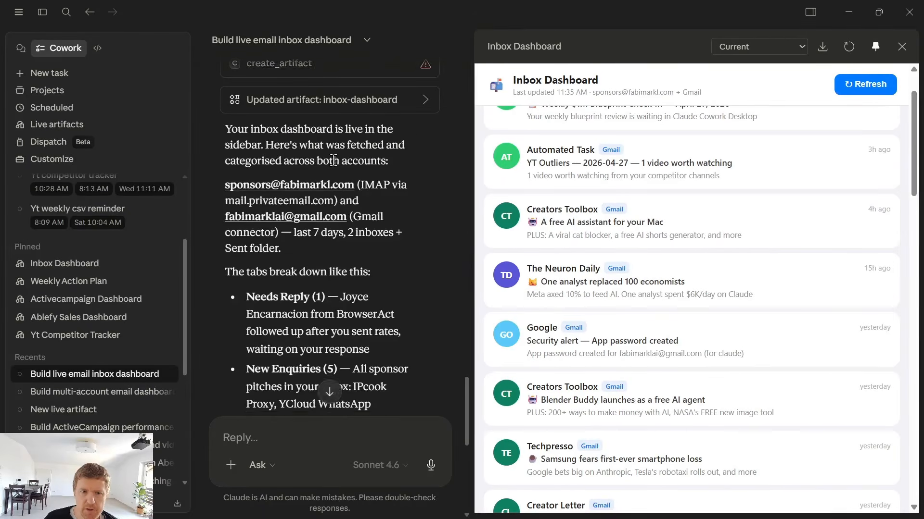
pyautogui.scroll(2, 609, 269)
pyautogui.click(524, 126)
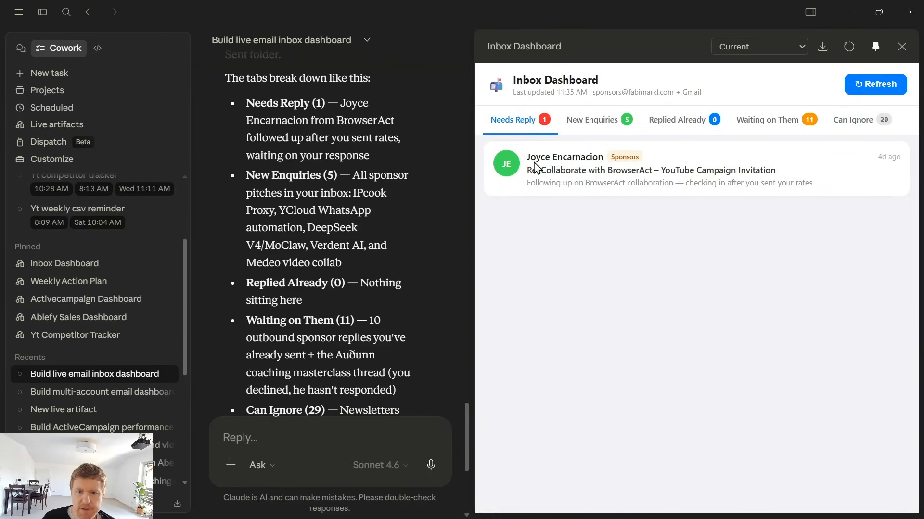
pyautogui.moveTo(525, 157); pyautogui.dragTo(818, 184)
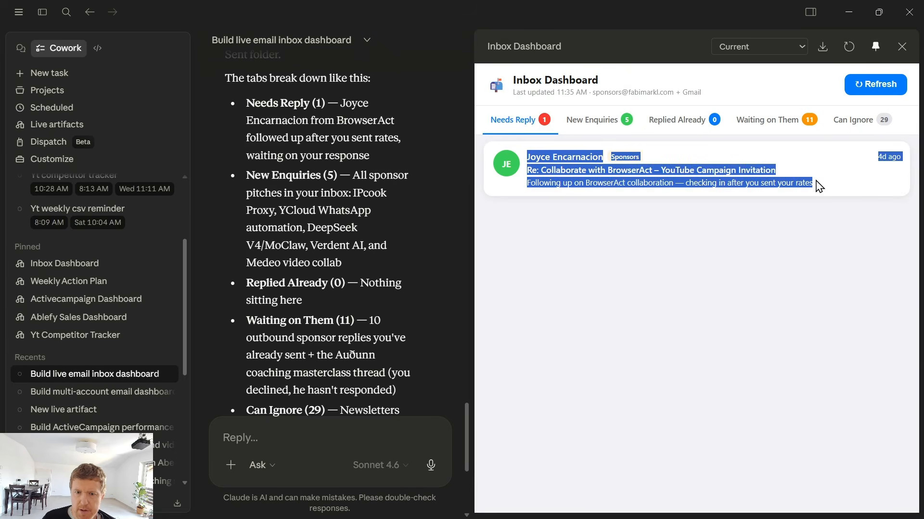
pyautogui.click(715, 247)
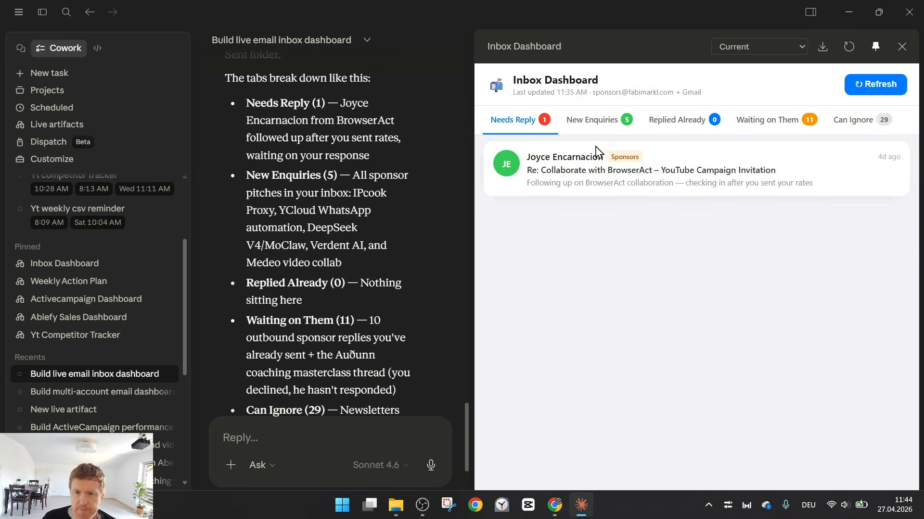
pyautogui.click(592, 120)
pyautogui.moveTo(526, 155); pyautogui.dragTo(634, 503)
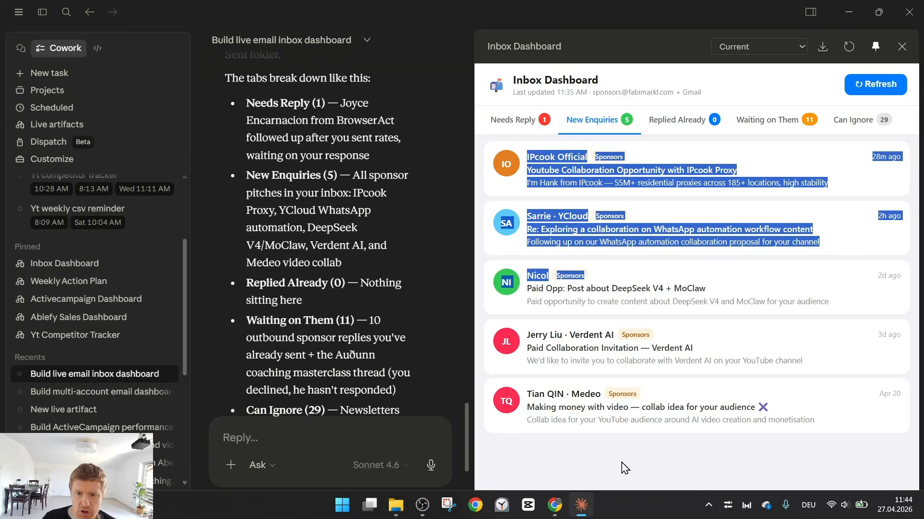
# Compare the dashboard's enquiries against the PrivateEmail inbox in the browser, then return to Cowork
pyautogui.click(501, 506)
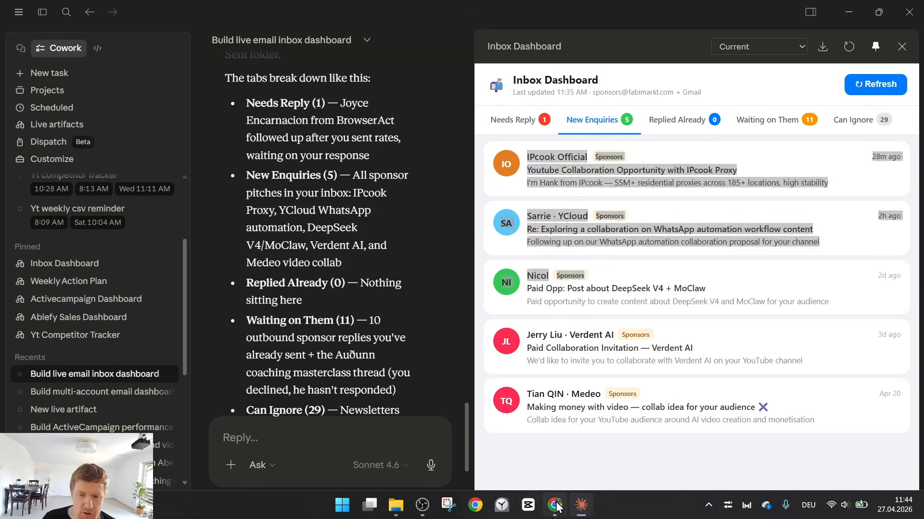
pyautogui.click(611, 13)
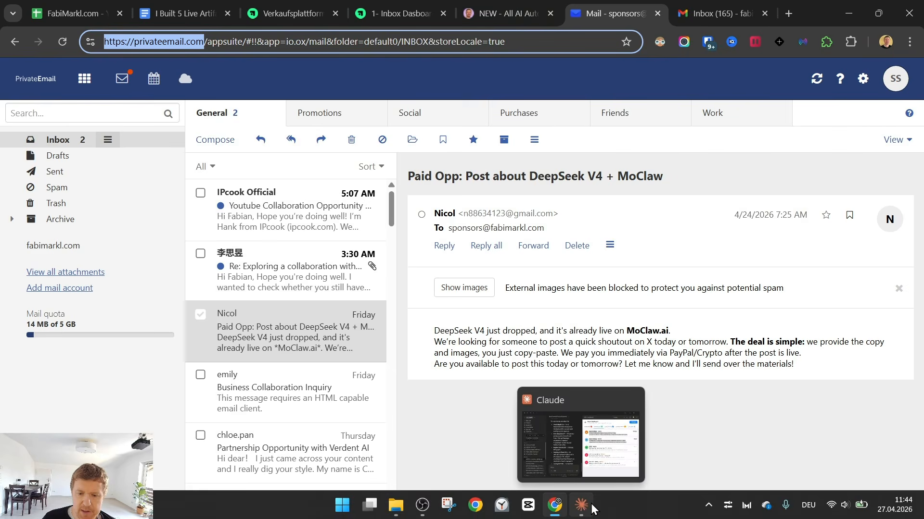
pyautogui.click(583, 505)
# Check the Replied Already and Can Ignore tabs and resize the dashboard panel
pyautogui.click(630, 280)
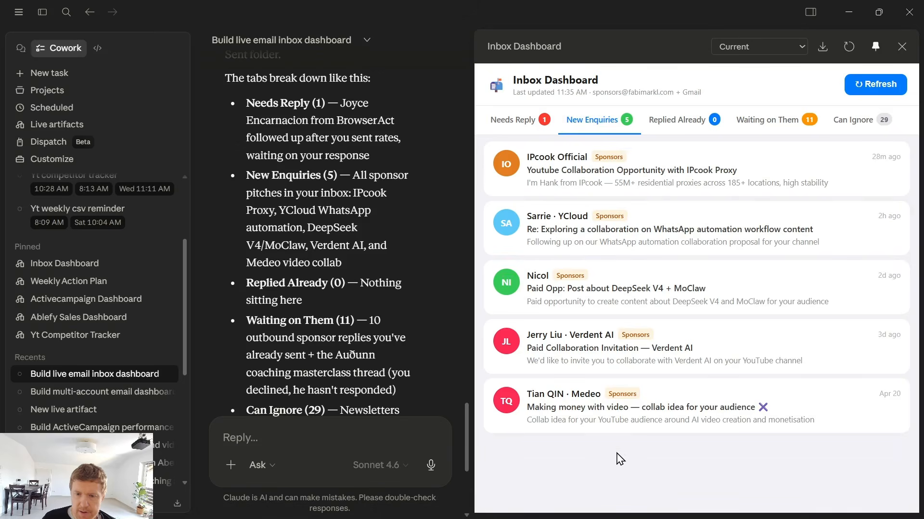
pyautogui.click(668, 124)
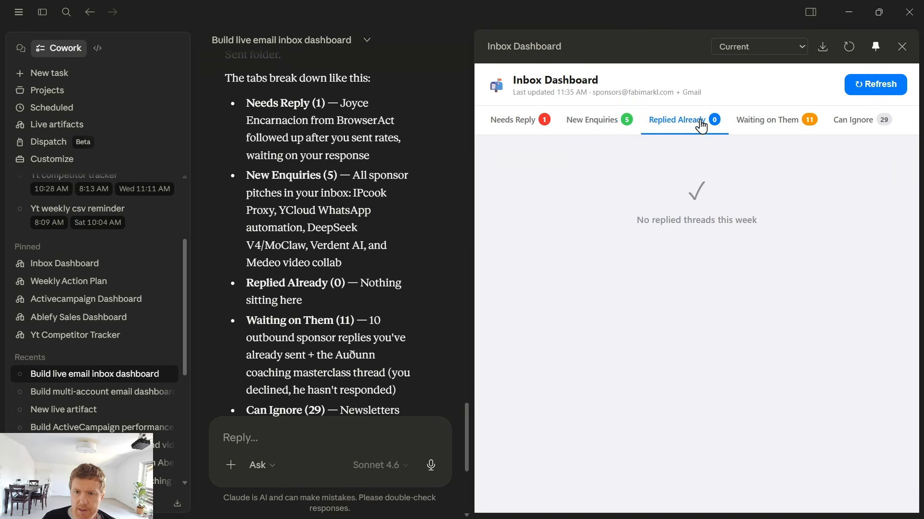
pyautogui.click(516, 122)
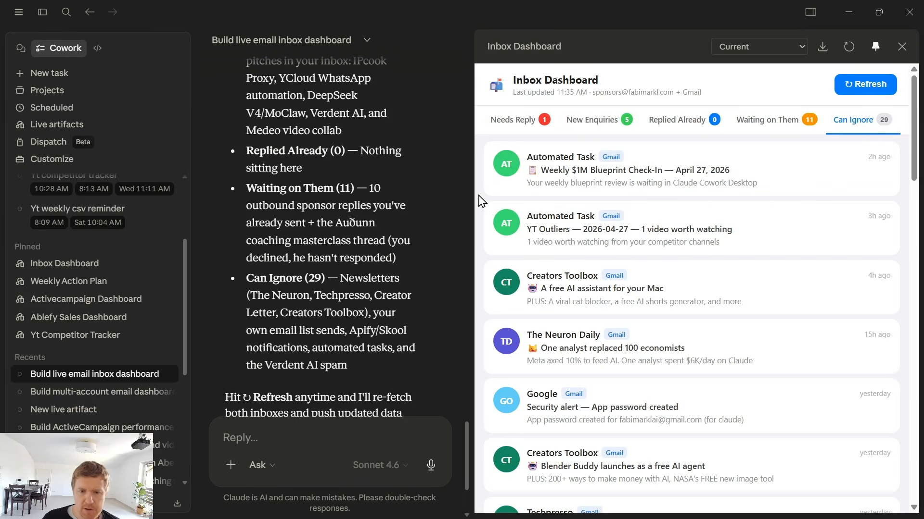
pyautogui.moveTo(475, 197); pyautogui.dragTo(506, 198)
pyautogui.moveTo(474, 208); pyautogui.dragTo(496, 208)
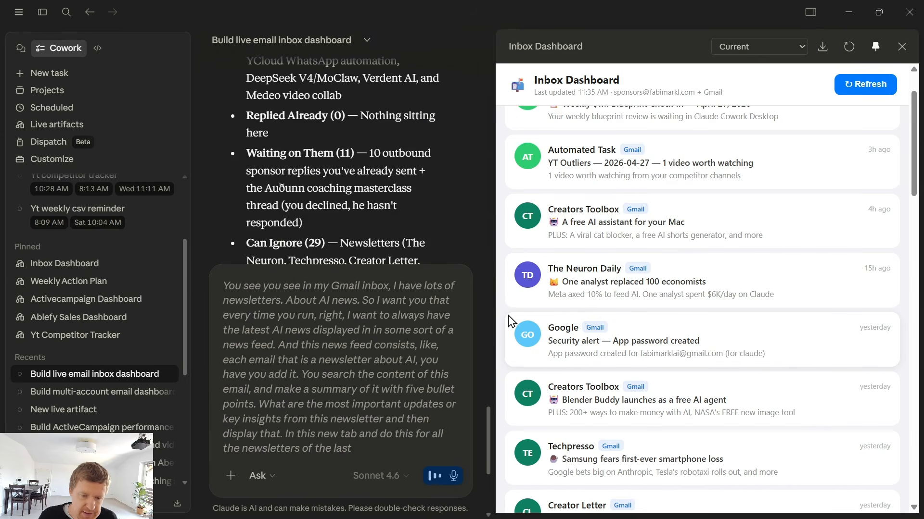
# Dictate and send a request for an AI news tab summarising each AI newsletter from the last seven days in five bullet points
pyautogui.click(453, 476)
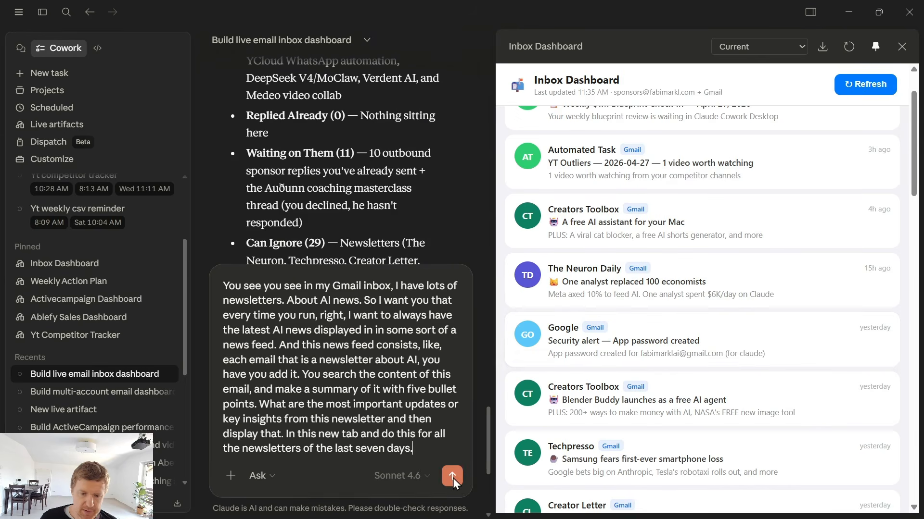
pyautogui.click(453, 476)
pyautogui.scroll(-2, 189, 327)
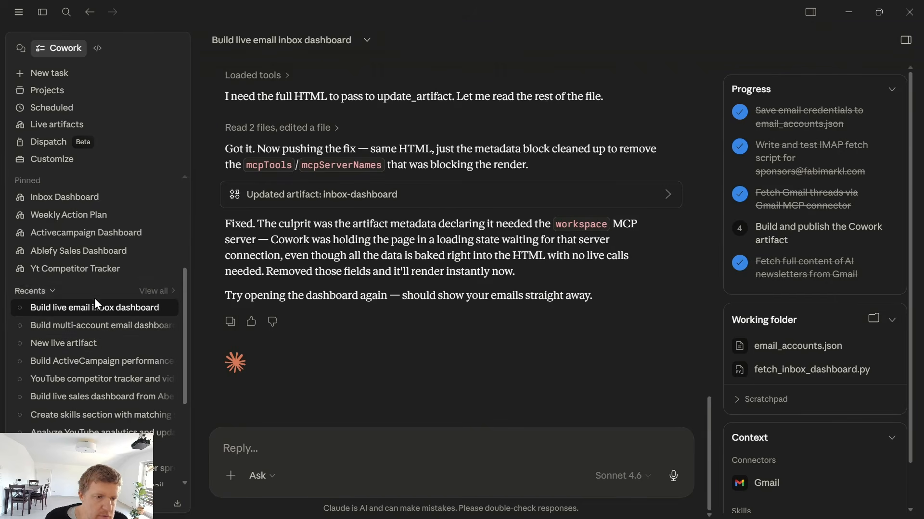
# Open the pinned Inbox Dashboard and read through the AI News tab's newsletter summaries
pyautogui.click(68, 197)
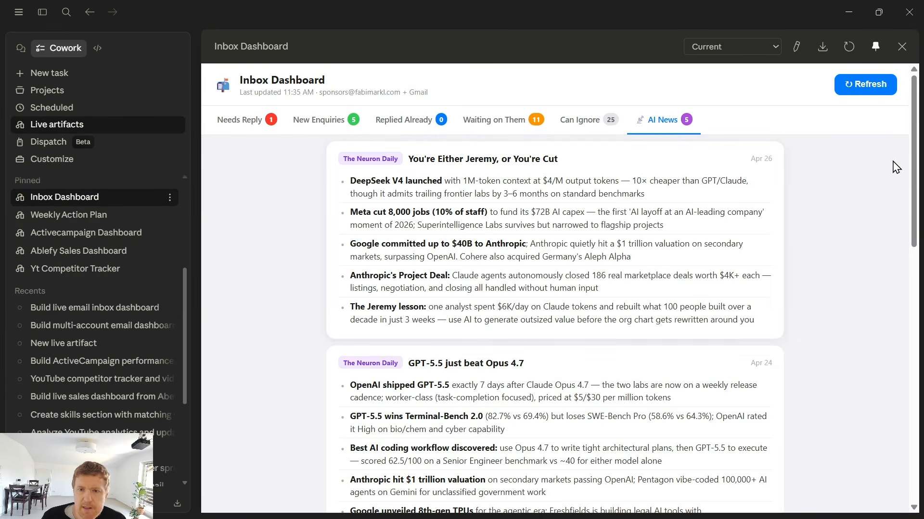
pyautogui.moveTo(344, 160); pyautogui.dragTo(633, 319)
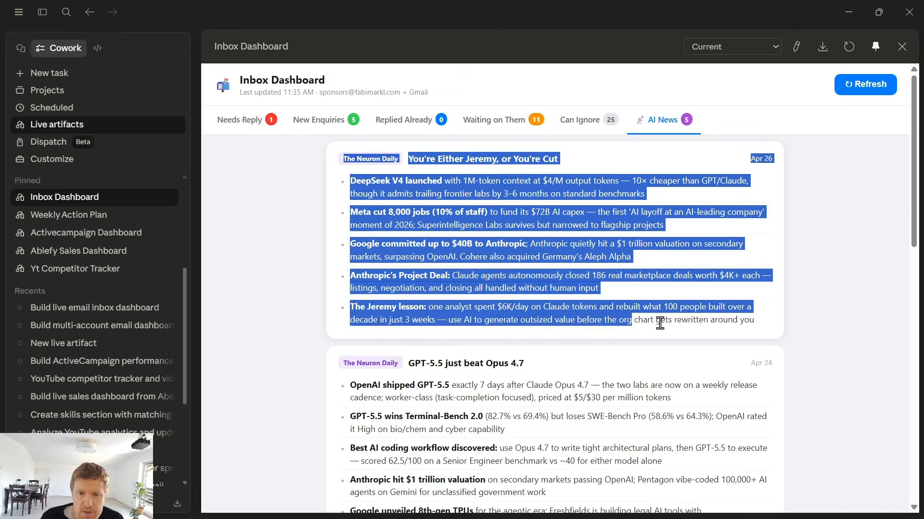
pyautogui.click(672, 305)
pyautogui.moveTo(917, 159)
pyautogui.mouseDown()
pyautogui.moveTo(920, 437)
pyautogui.moveTo(916, 145)
pyautogui.mouseUp()
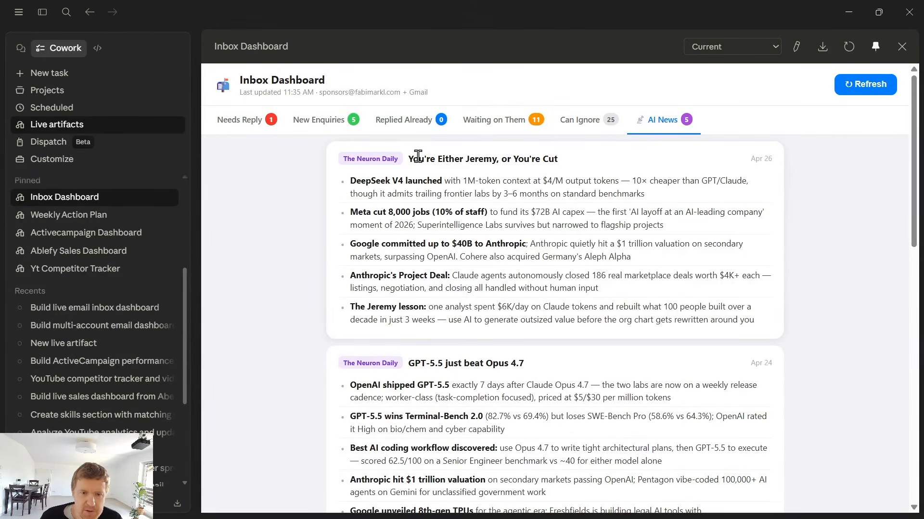
pyautogui.moveTo(409, 159); pyautogui.dragTo(529, 399)
pyautogui.click(487, 267)
pyautogui.scroll(-5, 481, 279)
pyautogui.scroll(1, 619, 295)
pyautogui.moveTo(647, 336); pyautogui.dragTo(305, 189)
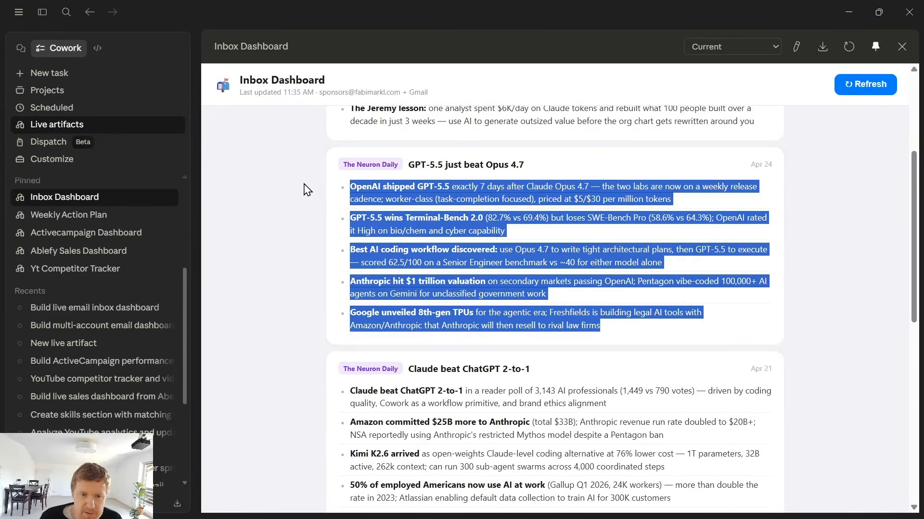
pyautogui.scroll(-9, 363, 320)
pyautogui.scroll(7, 364, 337)
pyautogui.scroll(5, 365, 337)
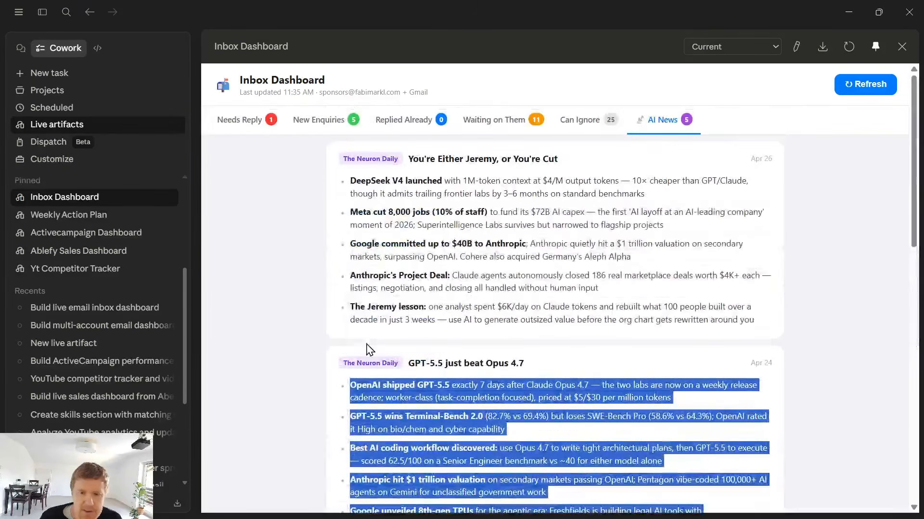
pyautogui.moveTo(409, 159); pyautogui.dragTo(642, 463)
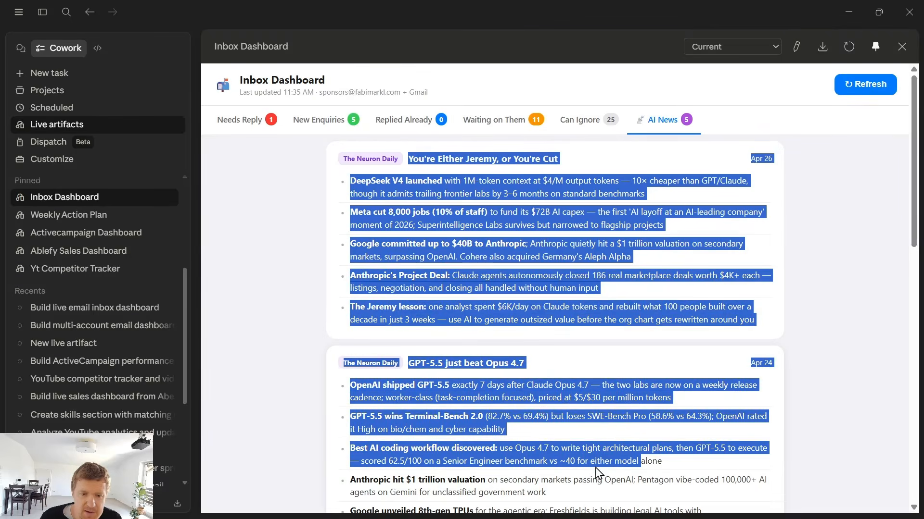
pyautogui.click(679, 126)
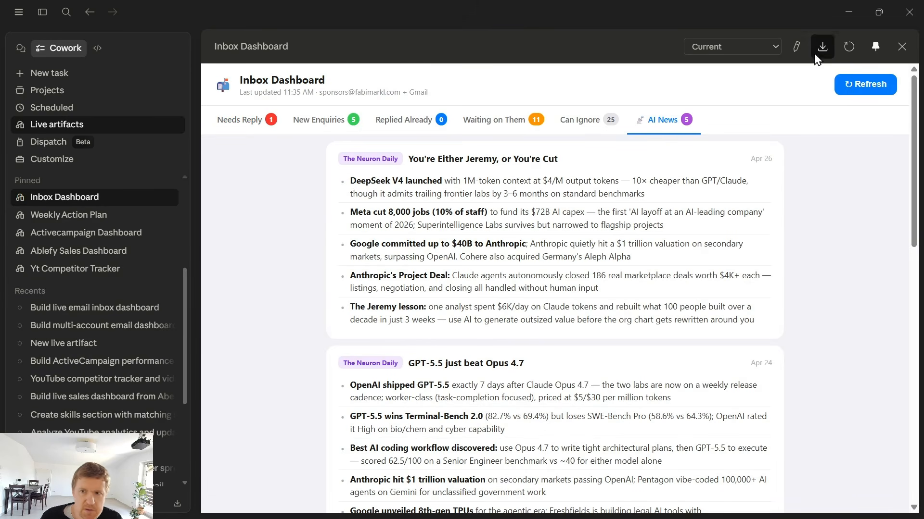
# Close the dashboard, reopen the pinned Inbox Dashboard, and open its task for editing
pyautogui.click(901, 46)
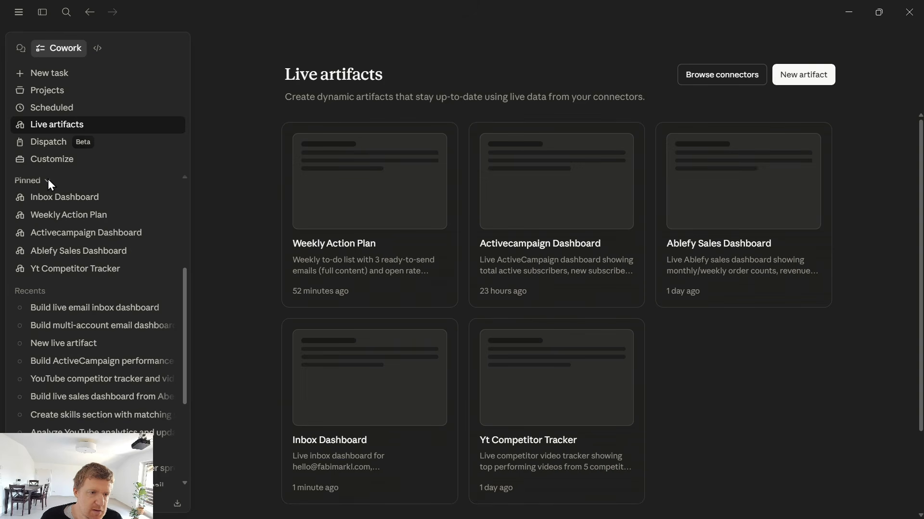
pyautogui.click(54, 195)
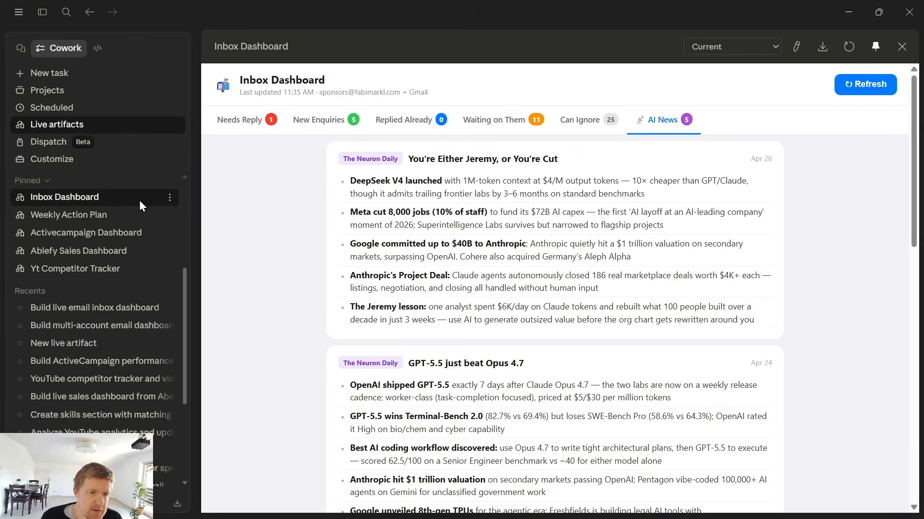
pyautogui.click(172, 201)
pyautogui.click(171, 200)
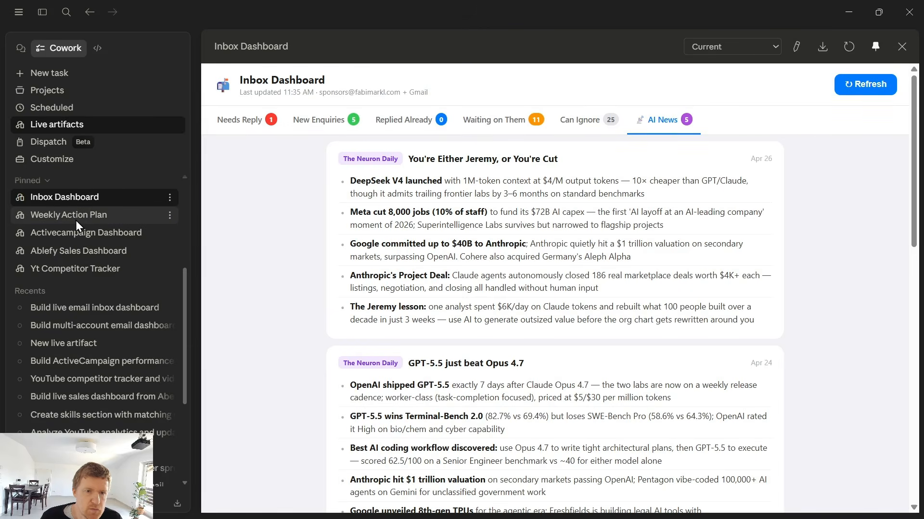
pyautogui.click(76, 219)
pyautogui.click(80, 202)
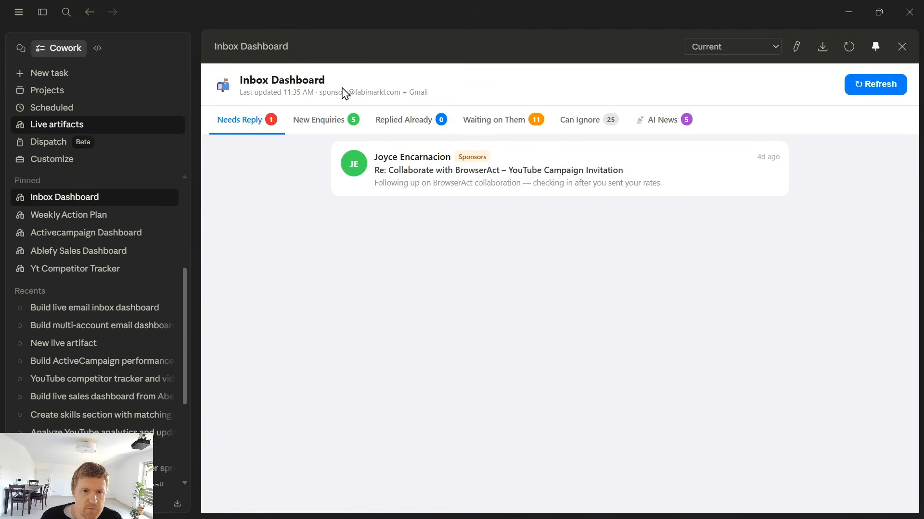
pyautogui.moveTo(319, 93); pyautogui.dragTo(467, 103)
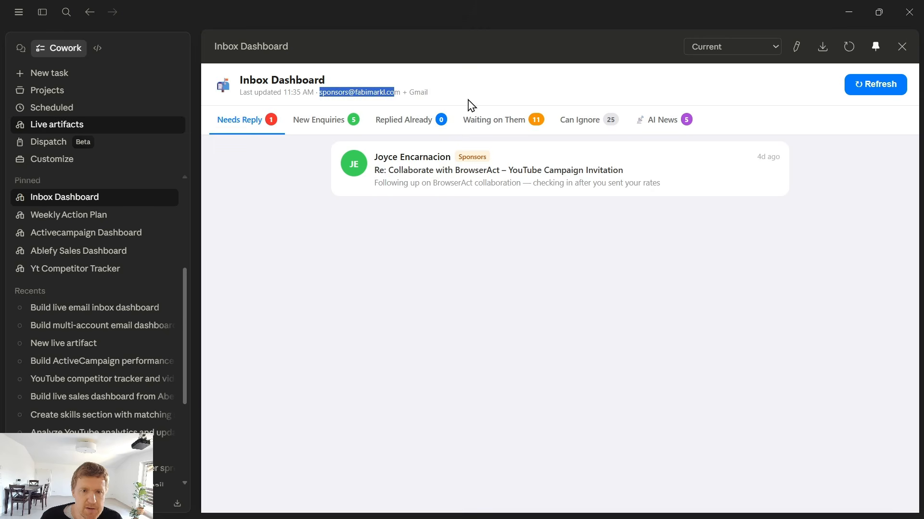
pyautogui.click(798, 48)
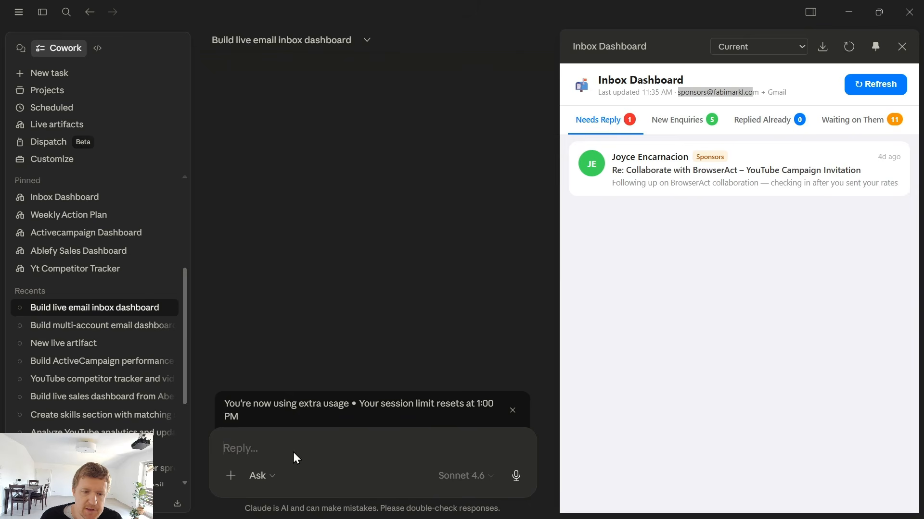
# Dismiss the usage notice and open the pinned Weekly Action Plan, Ablefy Sales Dashboard and Yt Competitor Tracker artifacts in turn
pyautogui.click(512, 411)
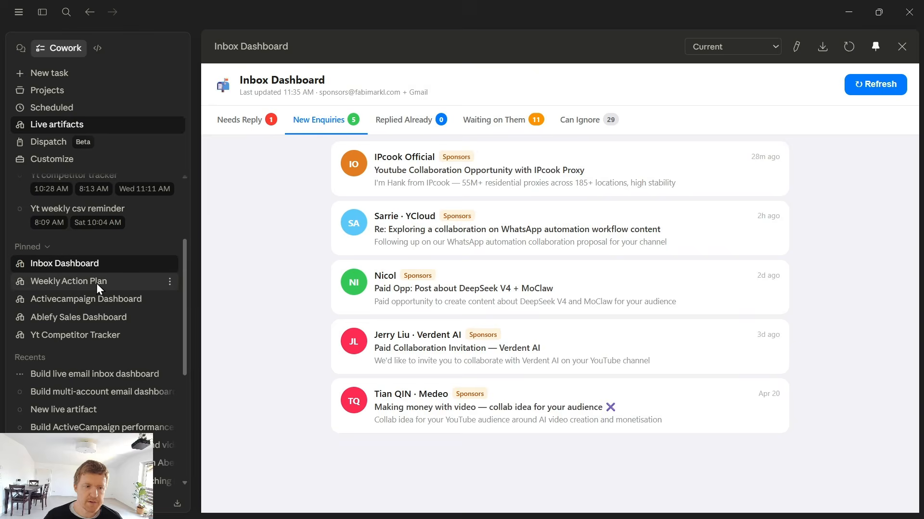
pyautogui.click(93, 284)
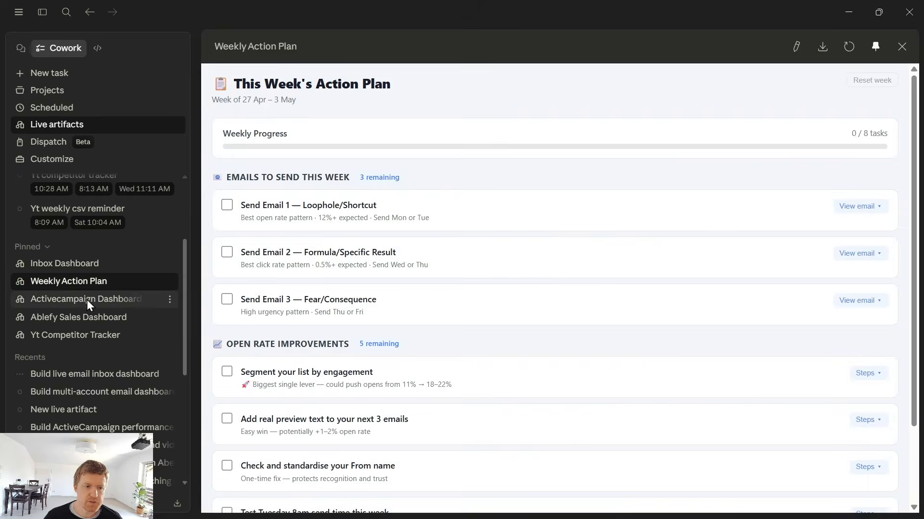
pyautogui.click(87, 299)
pyautogui.click(84, 317)
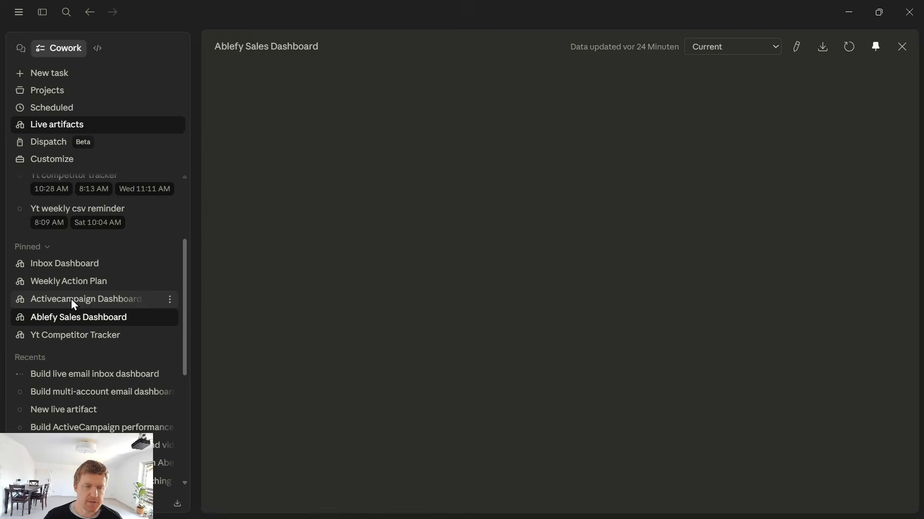
pyautogui.click(71, 298)
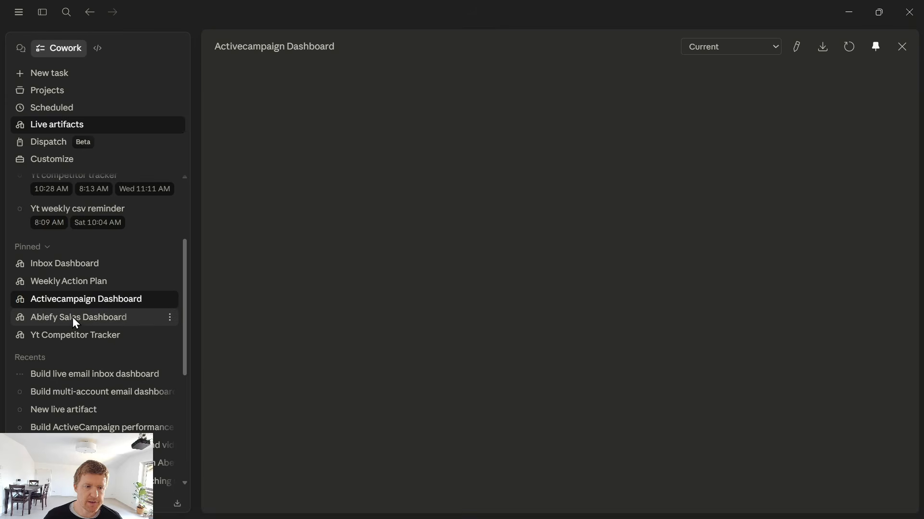
pyautogui.click(72, 316)
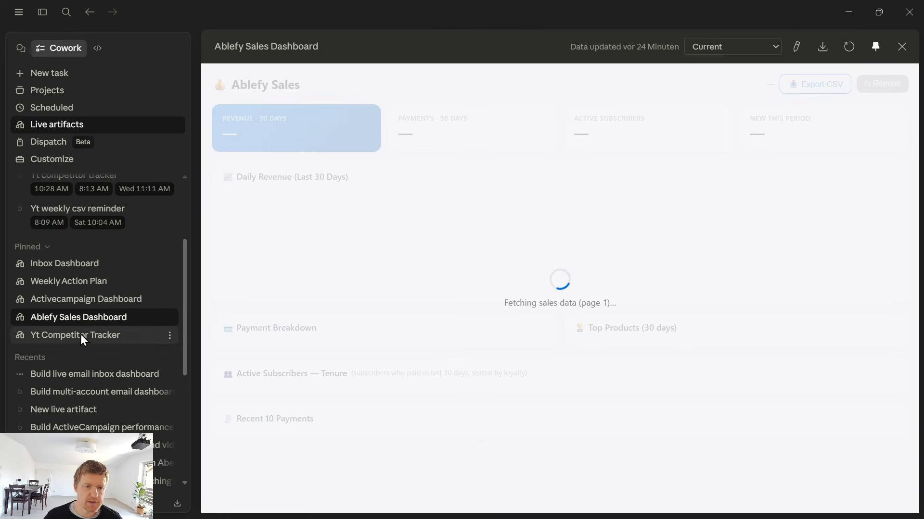
pyautogui.click(70, 337)
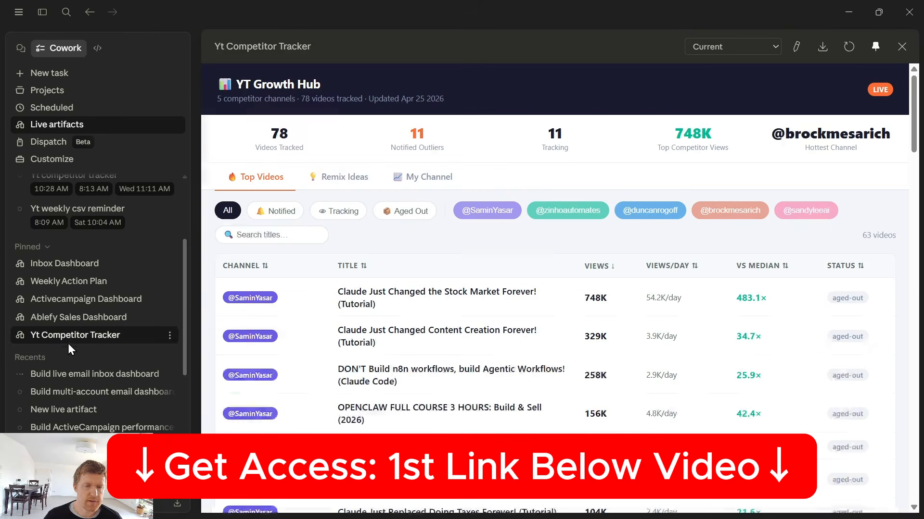
# Switch through the YT Competitor Tracker's Remix Ideas, My Channel and Top Videos tabs
pyautogui.click(337, 178)
pyautogui.click(435, 179)
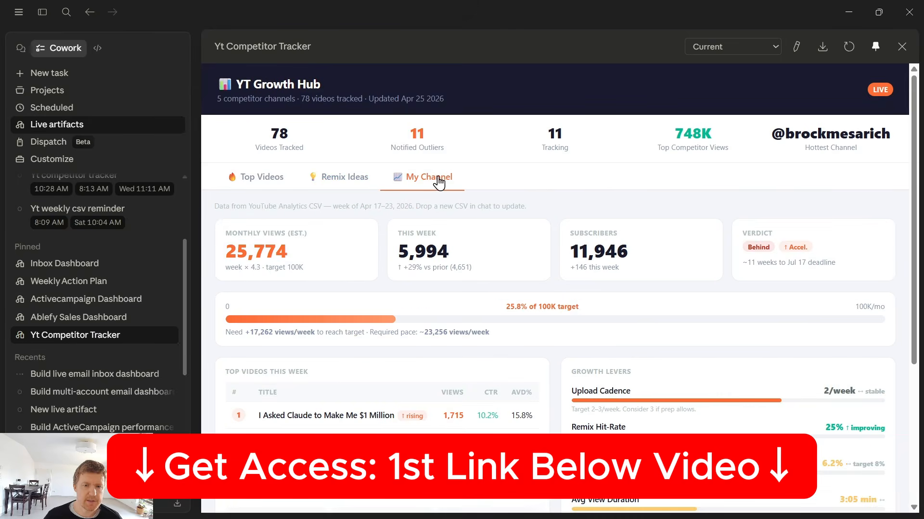
pyautogui.click(262, 188)
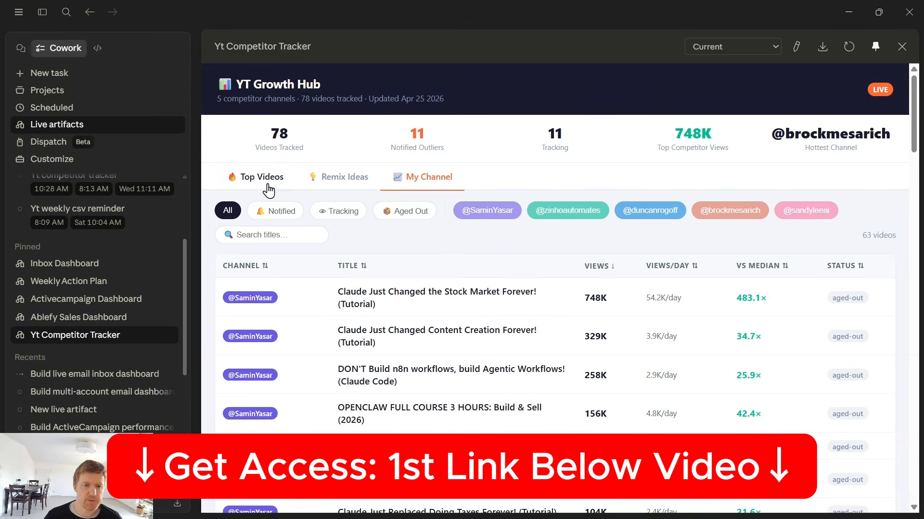
# Minimize the app and browse the Claude Dasbboards (Live Artifacts) course lessons in the browser
pyautogui.click(855, 16)
pyautogui.scroll(-5, 562, 288)
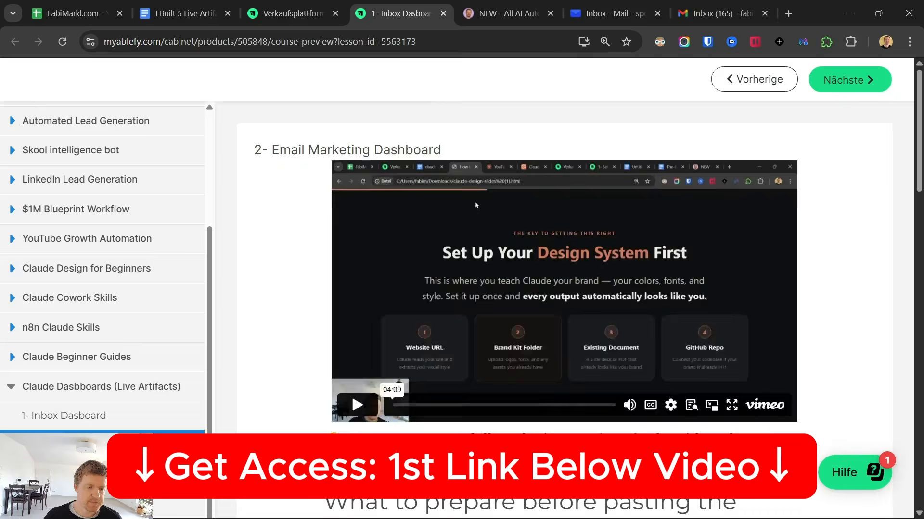
pyautogui.scroll(-3, 563, 298)
pyautogui.click(96, 474)
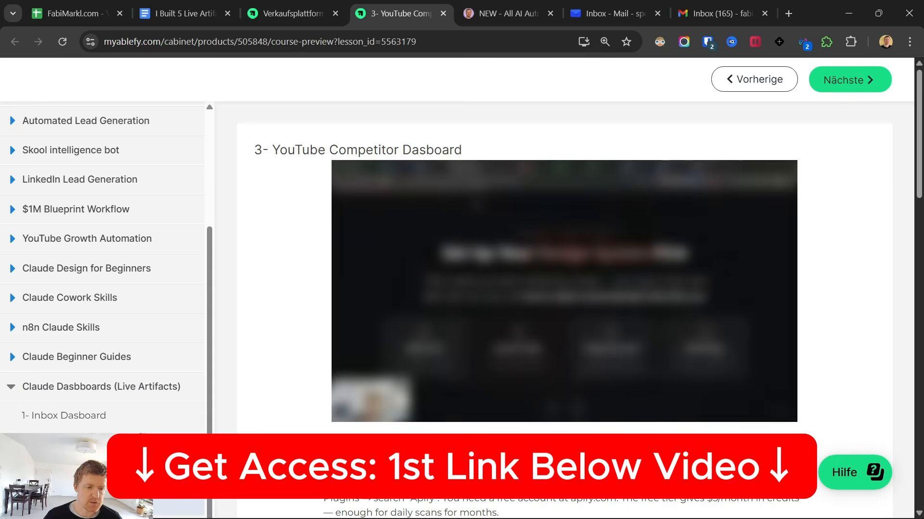
pyautogui.click(96, 504)
pyautogui.scroll(-6, 383, 317)
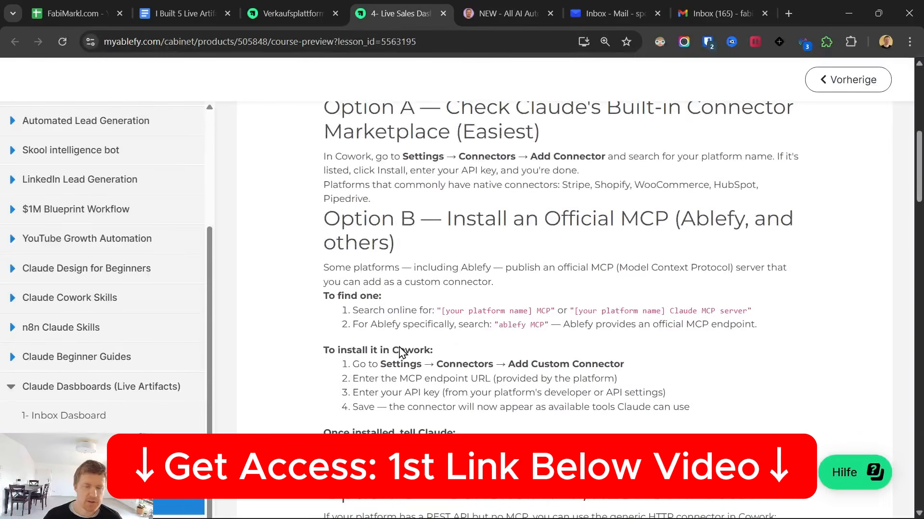